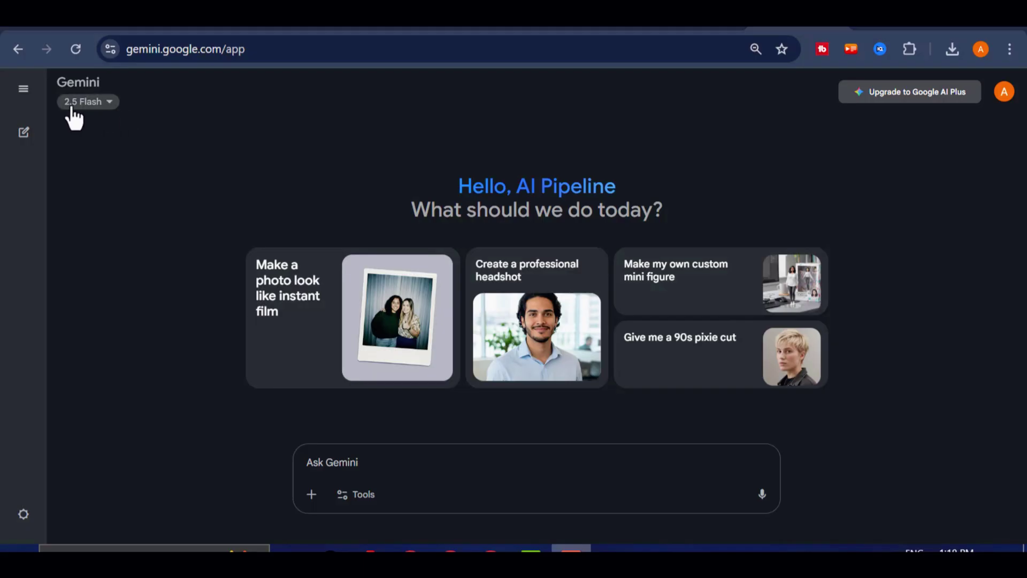
- Choose the 2.5 Flash model and enable the Create images tool for the chat
{"action": "left_click", "coordinate": [102, 101]}
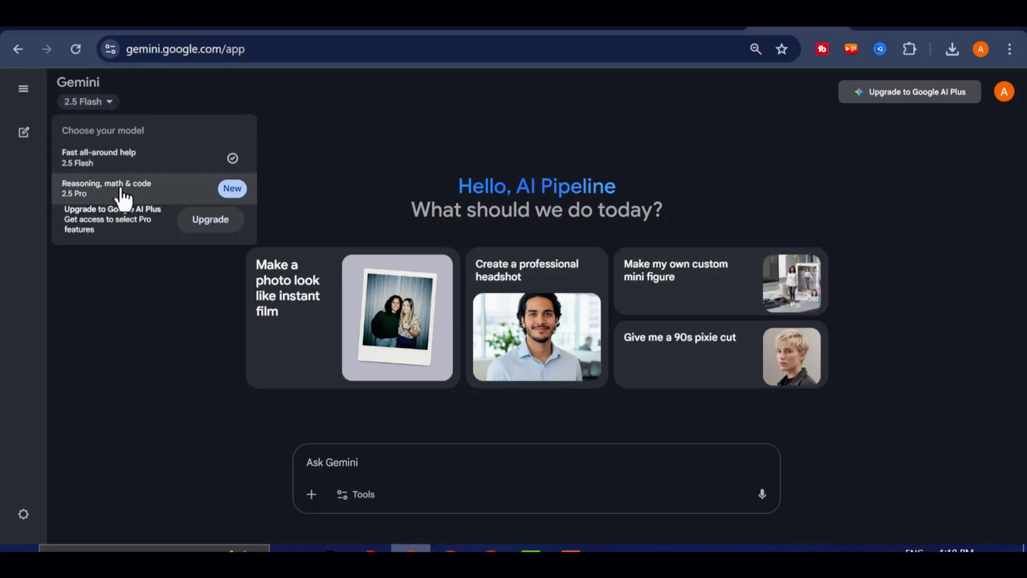
{"action": "left_click", "coordinate": [123, 160]}
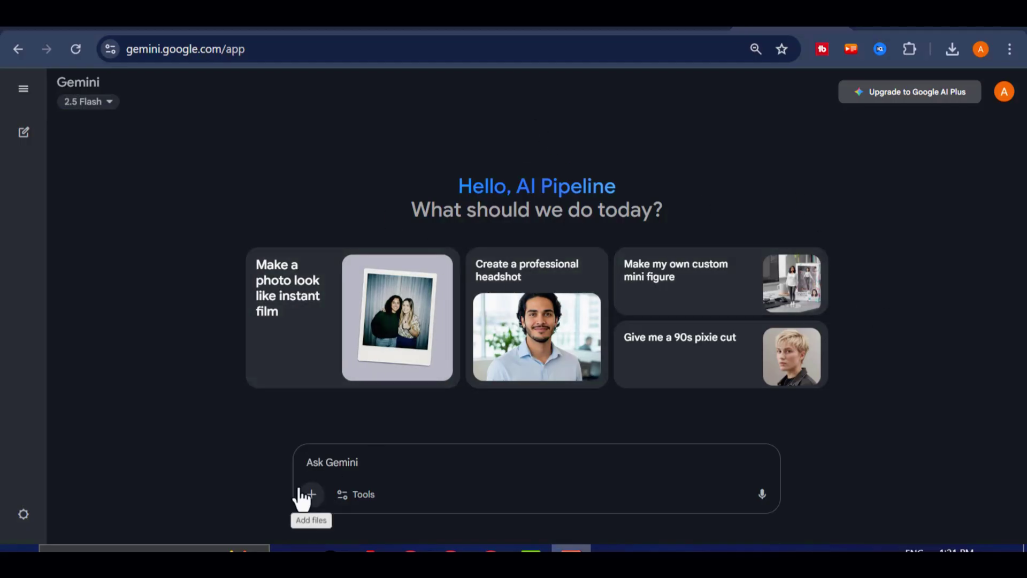
{"action": "left_click", "coordinate": [352, 498]}
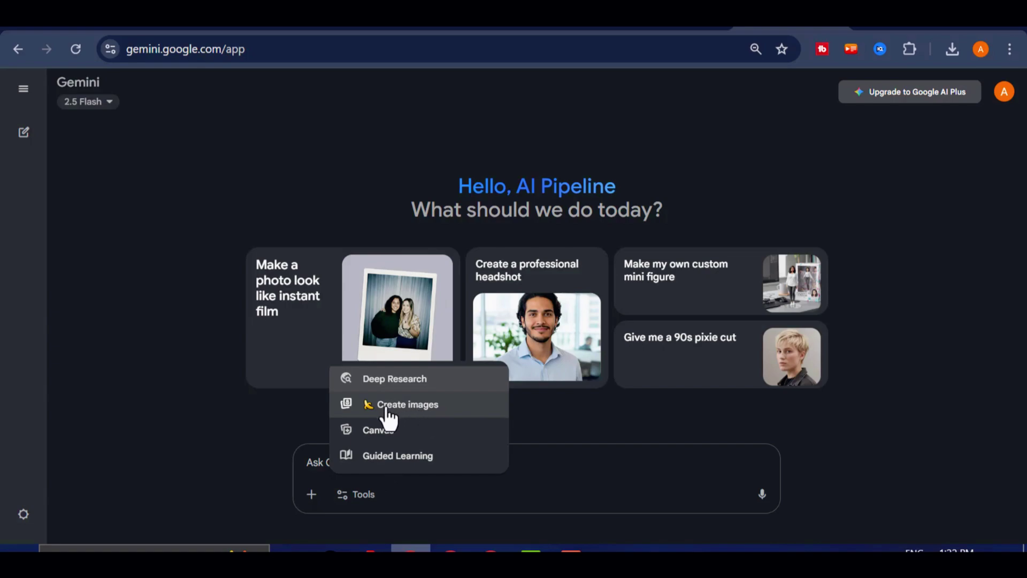
{"action": "left_click", "coordinate": [427, 412]}
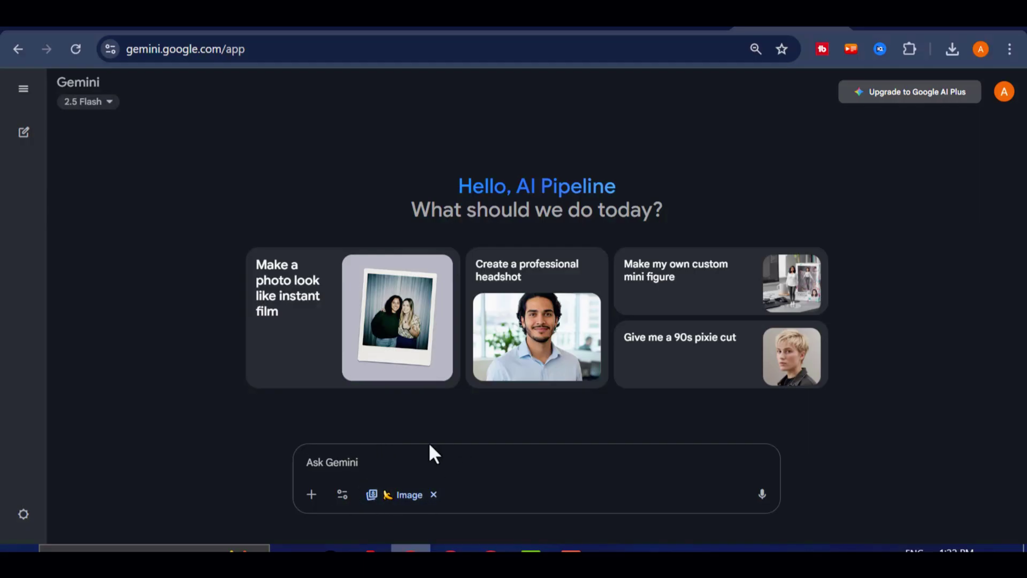
- Set up the chat for creating images with the 2.5 Flash model, declining the offered email updates
{"action": "left_click", "coordinate": [94, 104]}
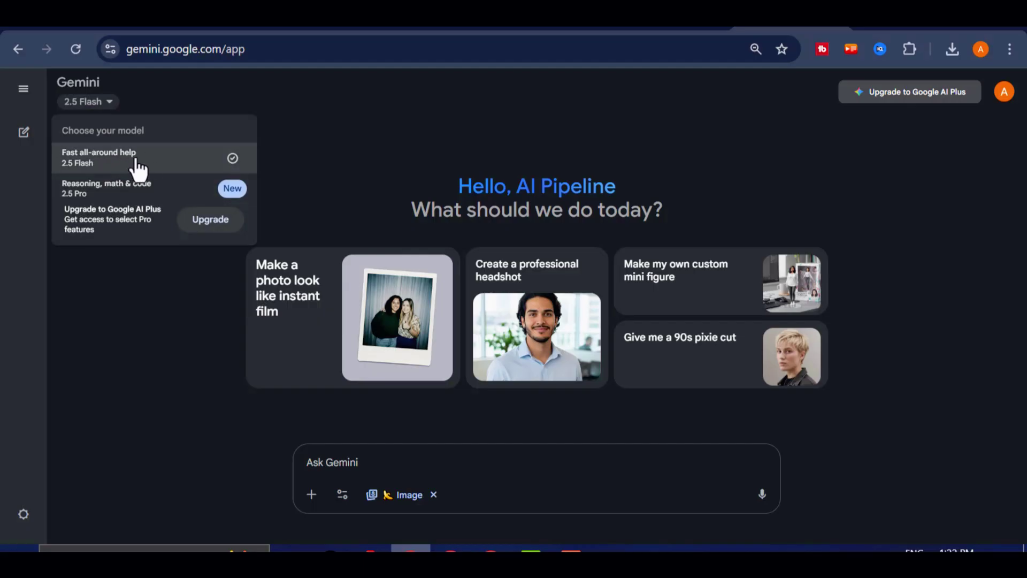
{"action": "left_click", "coordinate": [134, 163]}
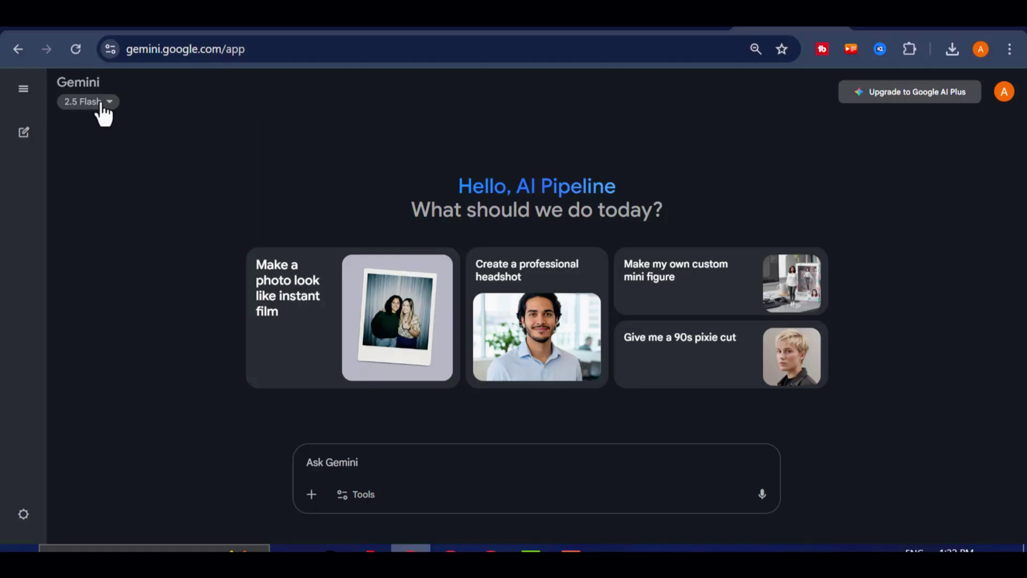
{"action": "left_click", "coordinate": [355, 494]}
{"action": "left_click", "coordinate": [383, 409]}
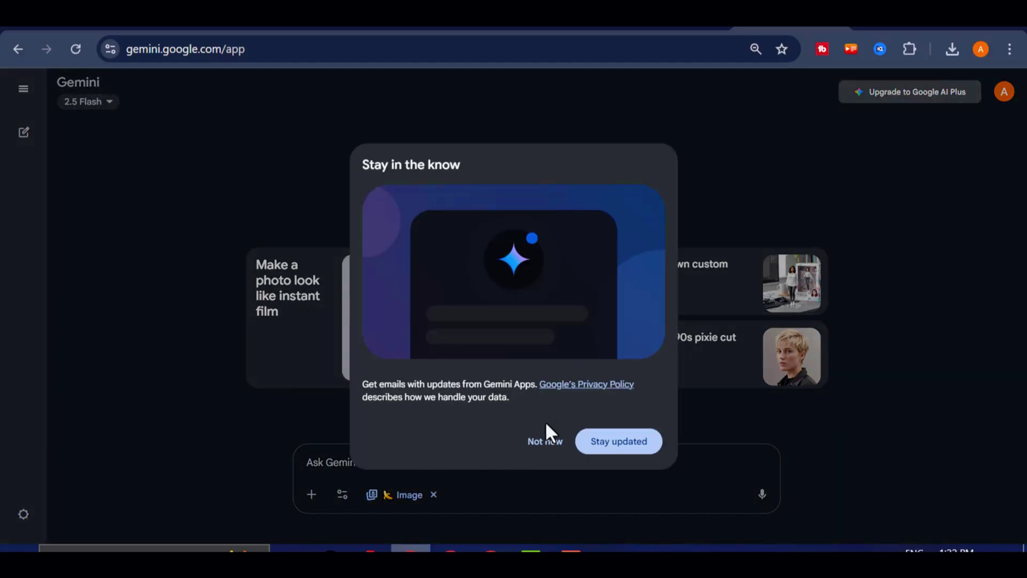
{"action": "left_click", "coordinate": [547, 443]}
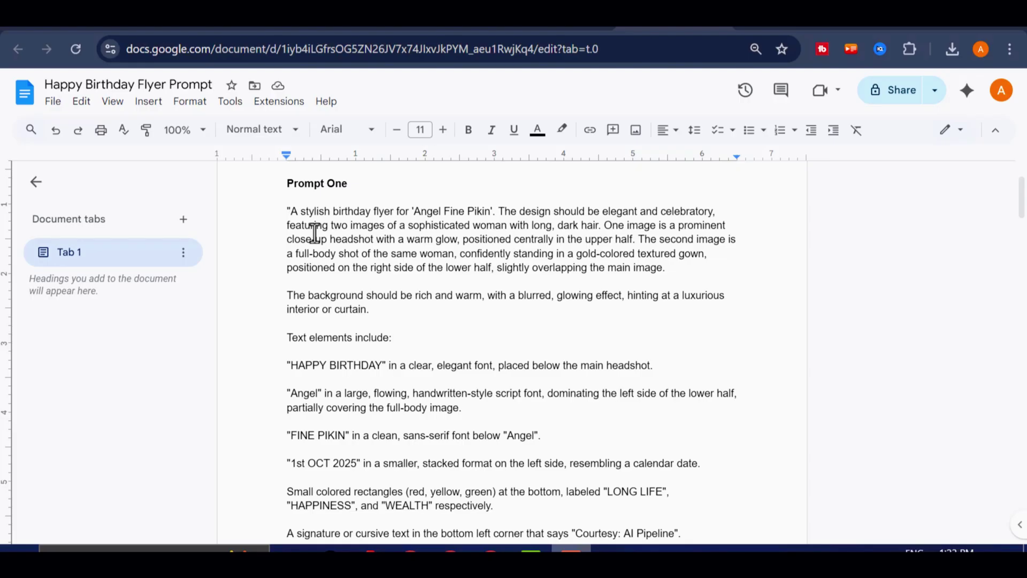
- Copy the full Prompt One text from the Happy Birthday Flyer Prompt document and return to Gemini
{"action": "left_click_drag", "start_coordinate": [287, 210], "coordinate": [367, 394]}
{"action": "right_click", "coordinate": [375, 306]}
{"action": "left_click", "coordinate": [423, 202]}
{"action": "left_click", "coordinate": [773, 25]}
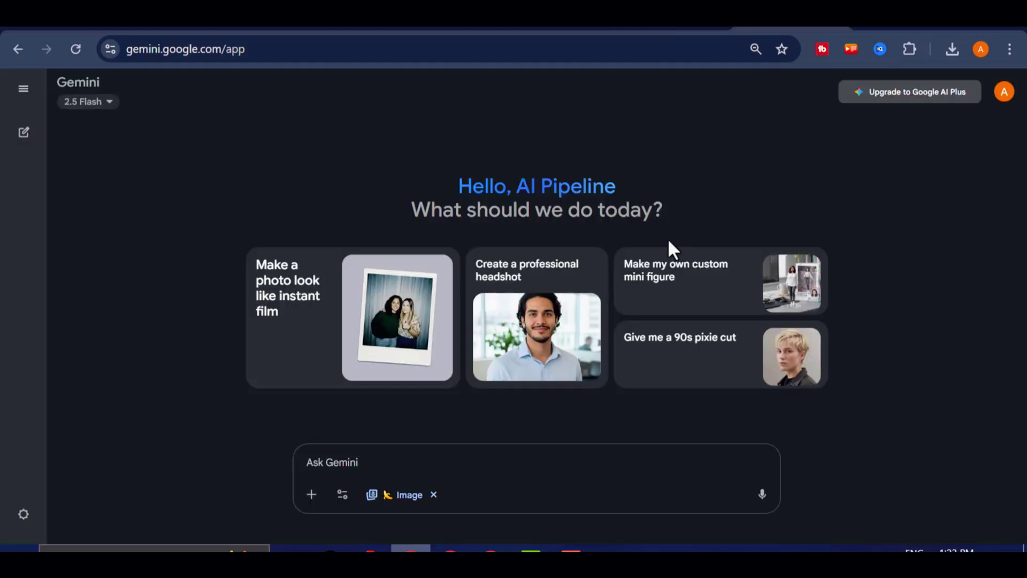
- Paste the copied Prompt One text into the chat, check it through to its end and submit it
{"action": "right_click", "coordinate": [408, 469]}
{"action": "left_click", "coordinate": [442, 279]}
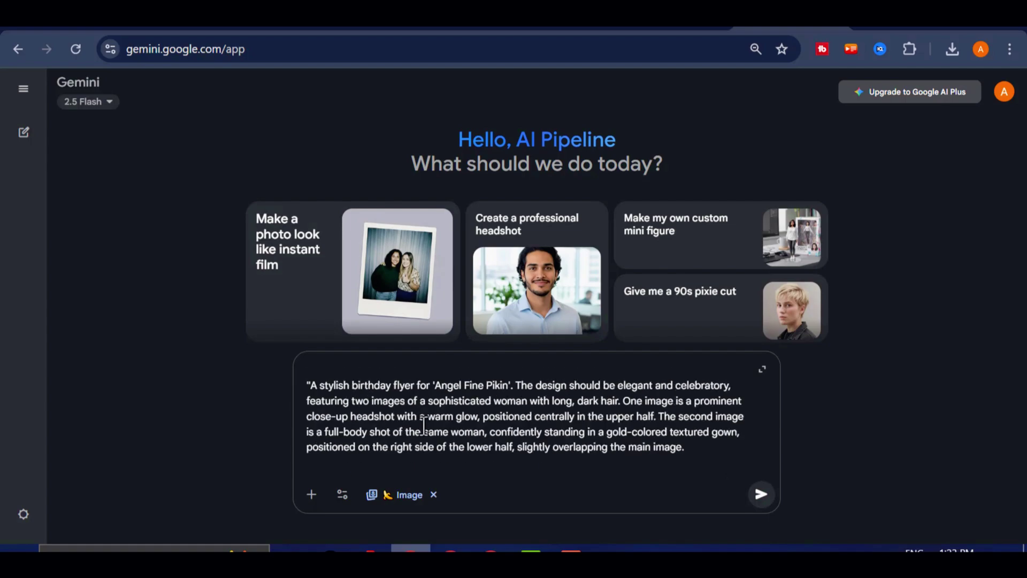
{"action": "scroll", "coordinate": [424, 426], "scroll_direction": "down", "scroll_amount": 5}
{"action": "left_click_drag", "start_coordinate": [385, 460], "coordinate": [335, 370]}
{"action": "scroll", "coordinate": [348, 421], "scroll_direction": "up", "scroll_amount": 4}
{"action": "left_click", "coordinate": [349, 403]}
{"action": "scroll", "coordinate": [491, 411], "scroll_direction": "down", "scroll_amount": 8}
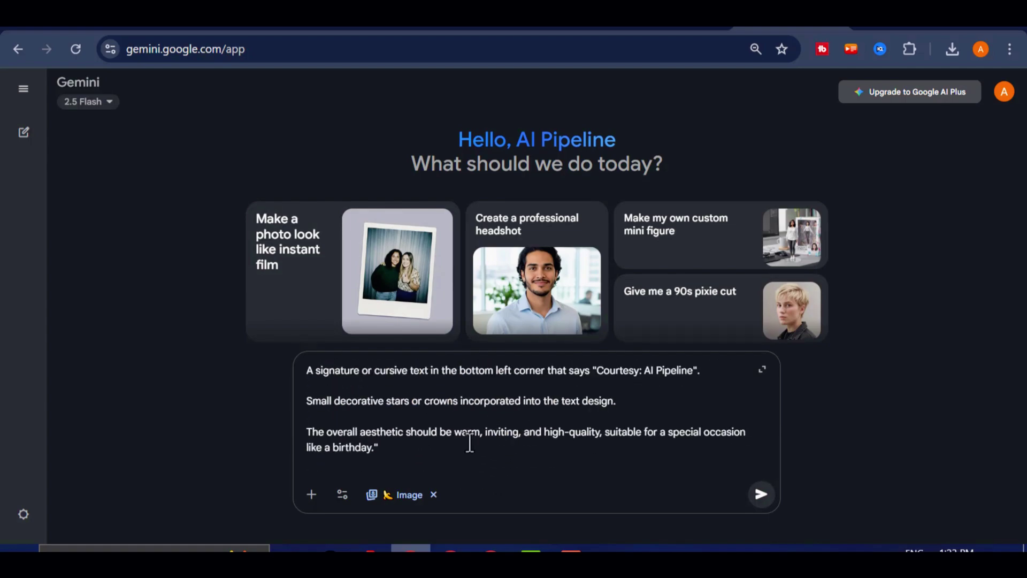
{"action": "left_click", "coordinate": [759, 493]}
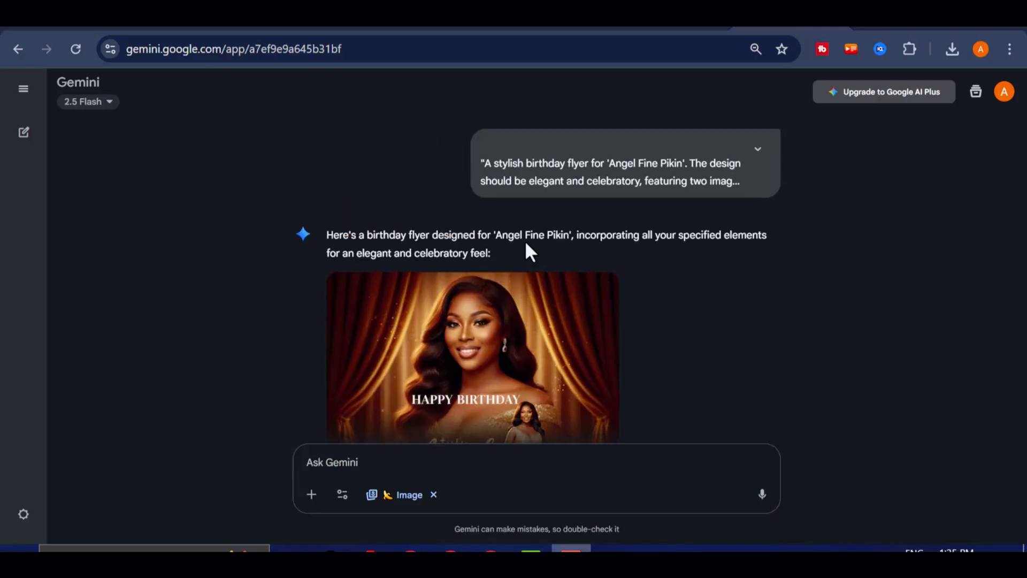
- Examine the generated gold birthday flyer, including its headshot, full-body figure, lettering and date
{"action": "left_click", "coordinate": [504, 270]}
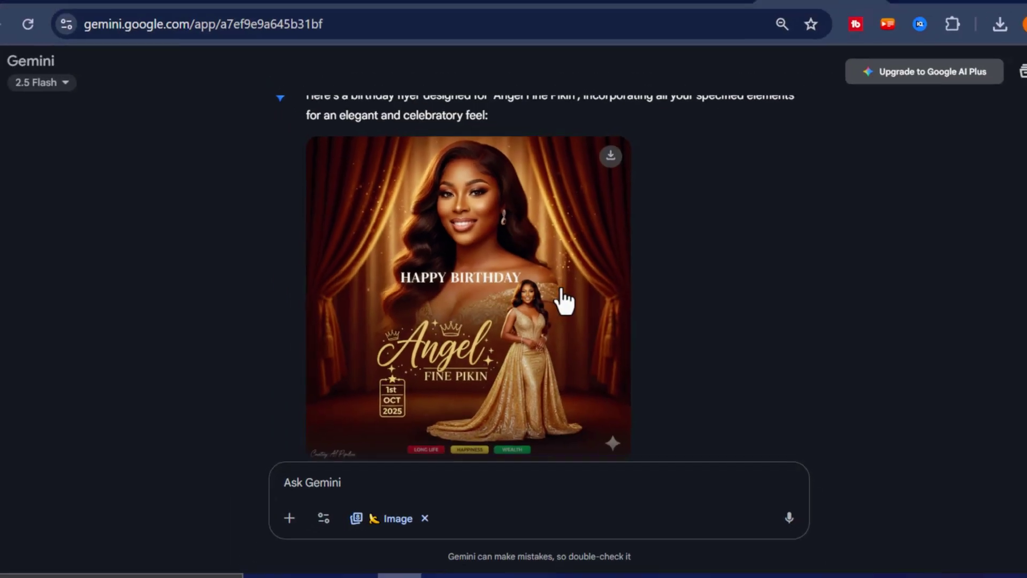
{"action": "scroll", "coordinate": [558, 292], "scroll_direction": "down", "scroll_amount": 1}
{"action": "scroll", "coordinate": [557, 289], "scroll_direction": "up", "scroll_amount": 2}
{"action": "scroll", "coordinate": [506, 315], "scroll_direction": "down", "scroll_amount": 2}
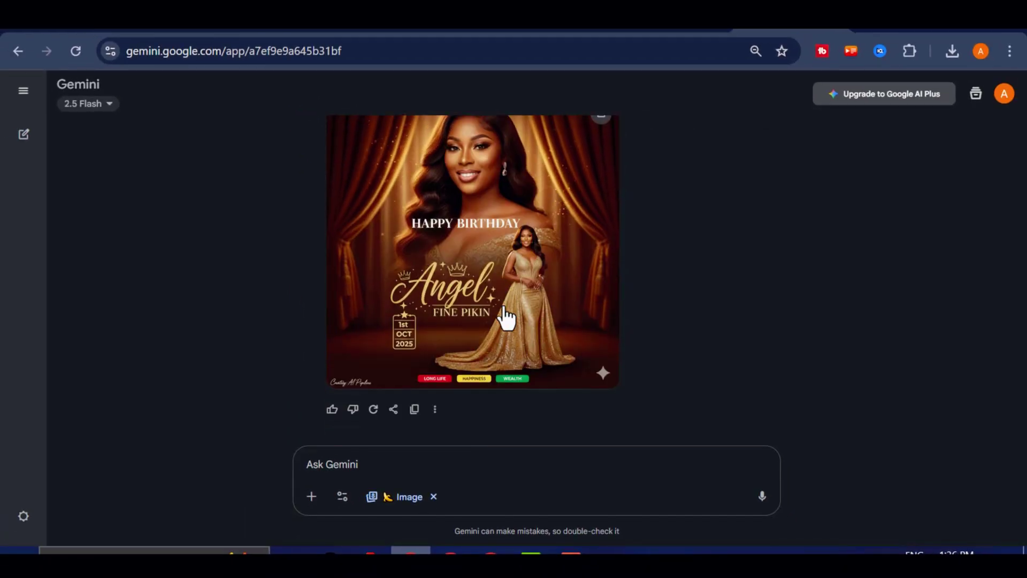
{"action": "scroll", "coordinate": [503, 284], "scroll_direction": "up", "scroll_amount": 2}
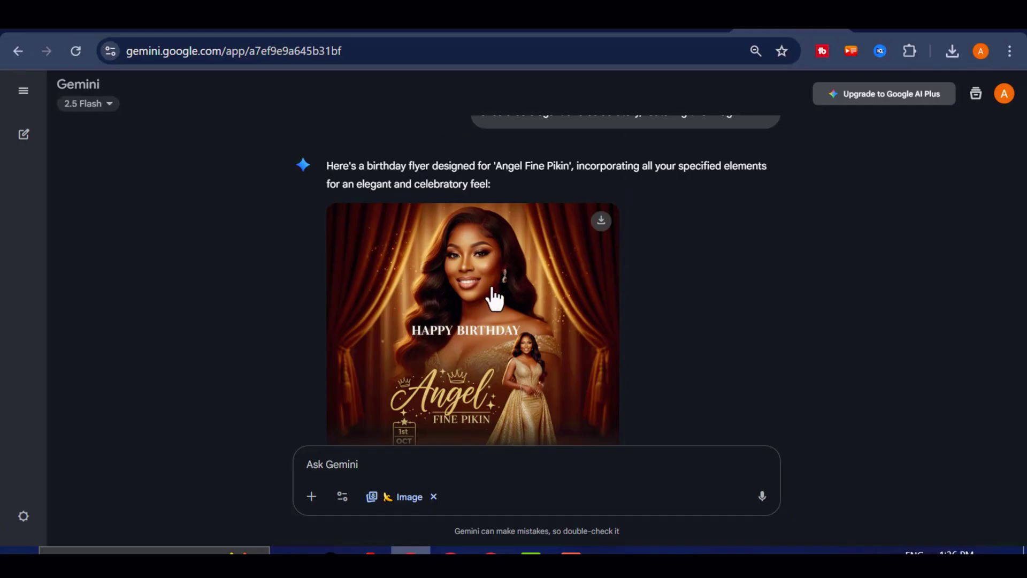
{"action": "scroll", "coordinate": [636, 261], "scroll_direction": "down", "scroll_amount": 2}
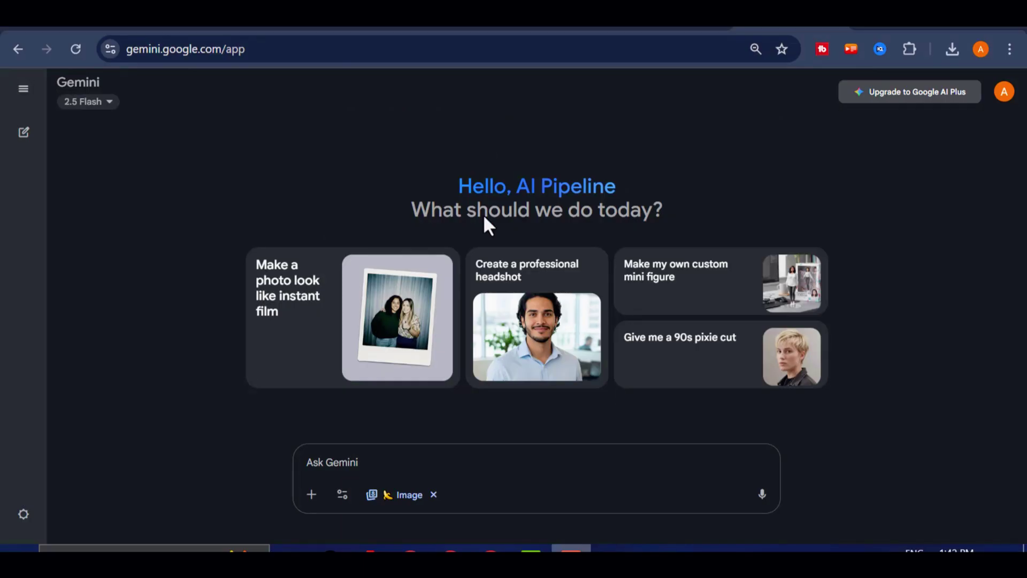
- Paste the prompt for a modern kids birthday party flyer with a smiling boy and blue gradient background, and submit it
{"action": "left_click", "coordinate": [376, 466]}
{"action": "right_click", "coordinate": [377, 465]}
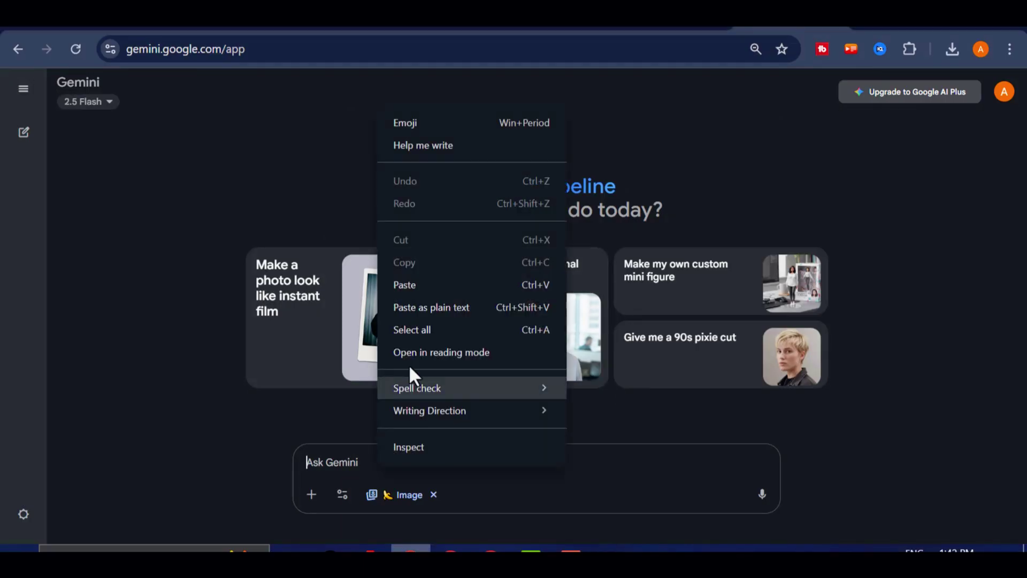
{"action": "left_click", "coordinate": [405, 284]}
{"action": "scroll", "coordinate": [522, 422], "scroll_direction": "up", "scroll_amount": 3}
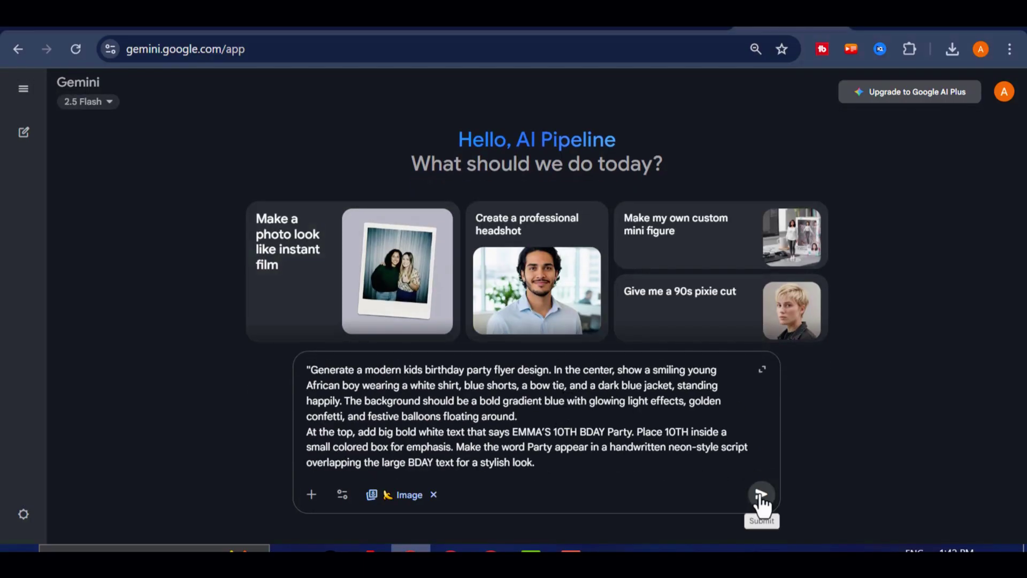
{"action": "left_click", "coordinate": [761, 495]}
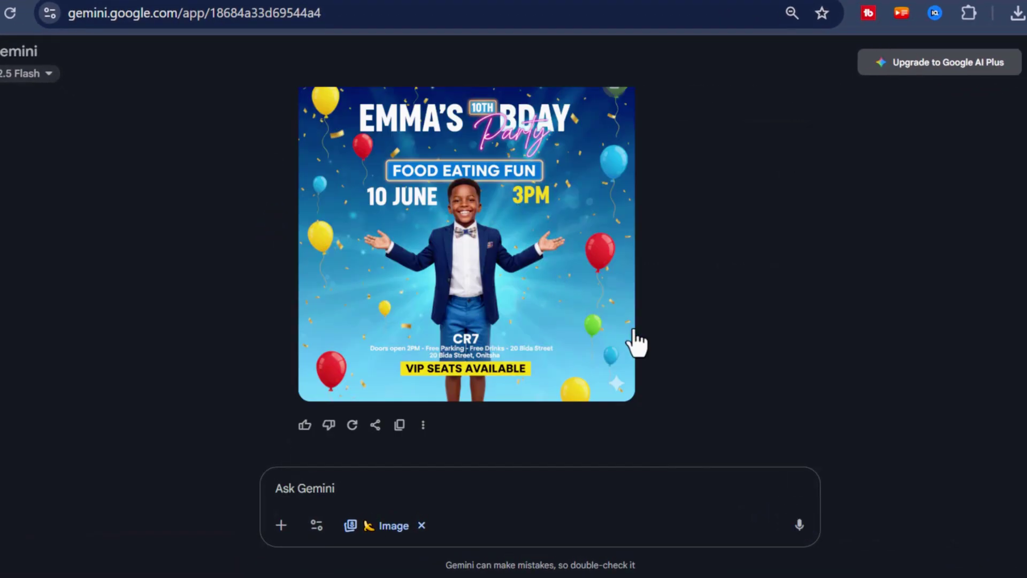
- Look over the generated kids birthday party flyer from its title to the details at its foot
{"action": "scroll", "coordinate": [644, 267], "scroll_direction": "up", "scroll_amount": 2}
{"action": "scroll", "coordinate": [615, 225], "scroll_direction": "down", "scroll_amount": 2}
{"action": "scroll", "coordinate": [513, 259], "scroll_direction": "up", "scroll_amount": 2}
{"action": "scroll", "coordinate": [449, 270], "scroll_direction": "down", "scroll_amount": 2}
{"action": "scroll", "coordinate": [605, 314], "scroll_direction": "up", "scroll_amount": 2}
{"action": "scroll", "coordinate": [586, 320], "scroll_direction": "down", "scroll_amount": 2}
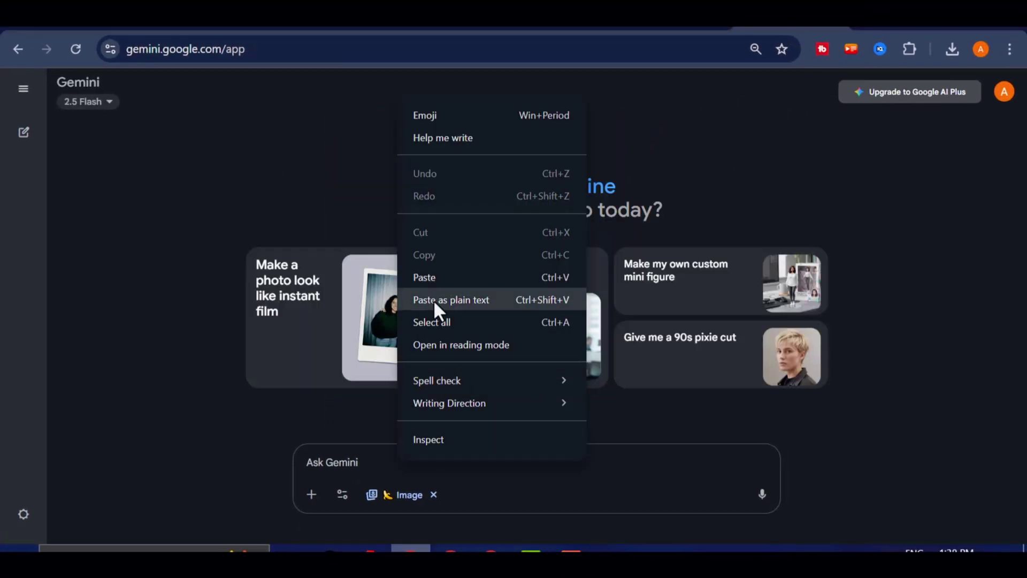
- Paste as plain text the prompt for a realistic birthday flyer with a curly-haired person in a Manchester United jersey, and submit it
{"action": "left_click", "coordinate": [434, 300]}
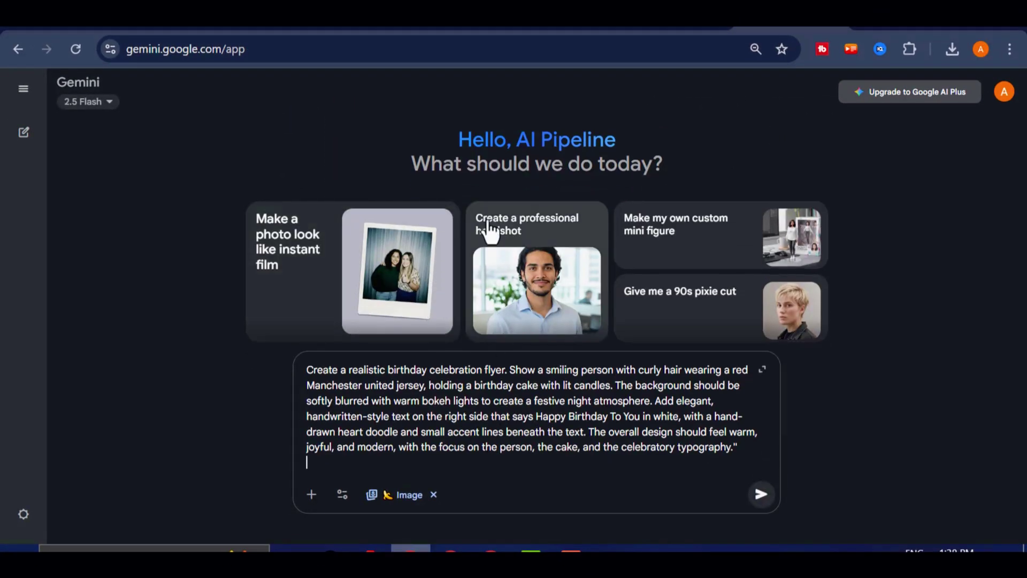
{"action": "left_click", "coordinate": [759, 494]}
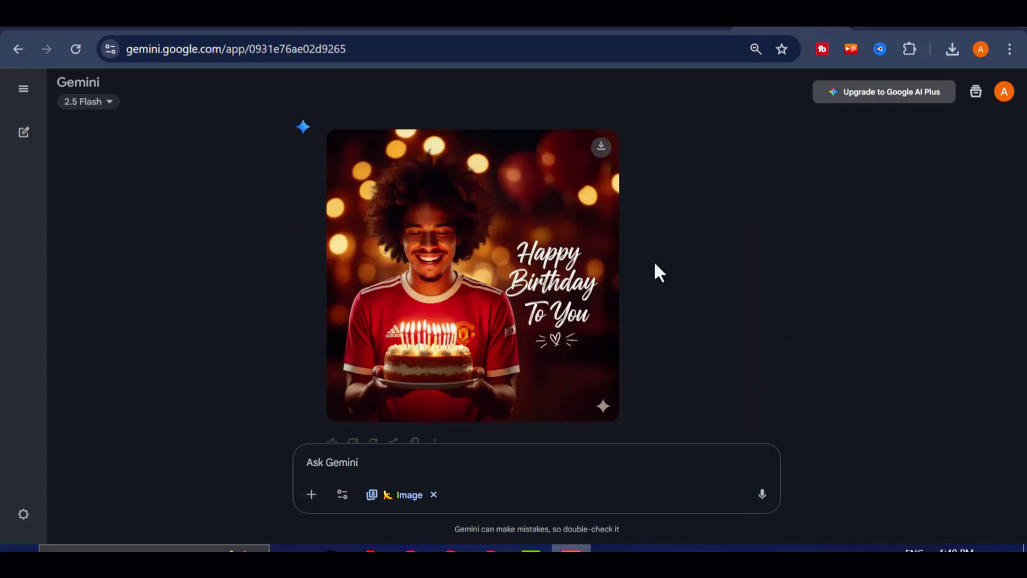
- Inspect the generated Manchester United birthday flyer in the chat and enlarged, and close the enlarged view
{"action": "scroll", "coordinate": [568, 298], "scroll_direction": "up", "scroll_amount": 2}
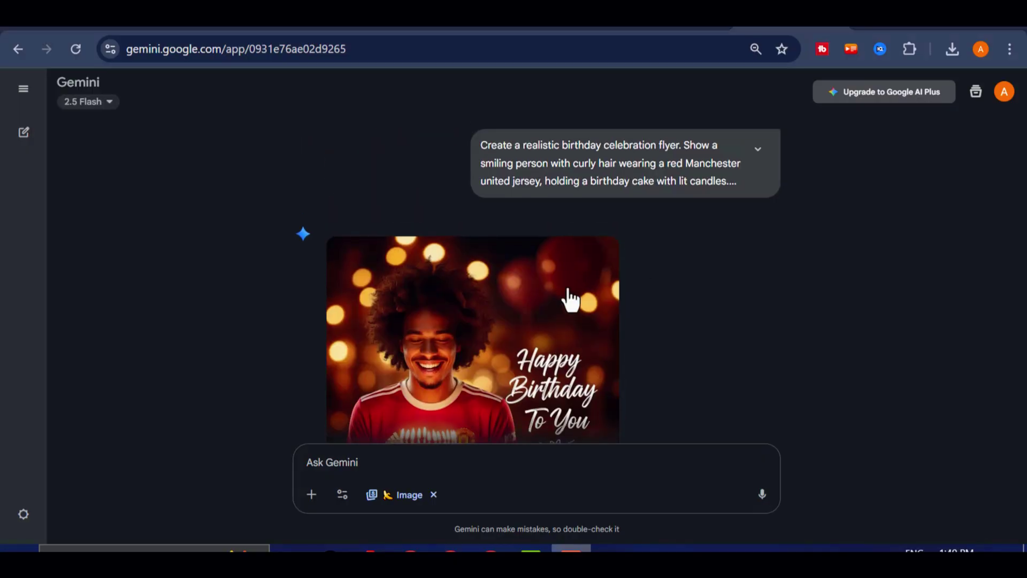
{"action": "scroll", "coordinate": [528, 245], "scroll_direction": "down", "scroll_amount": 2}
{"action": "scroll", "coordinate": [528, 271], "scroll_direction": "down", "scroll_amount": 1}
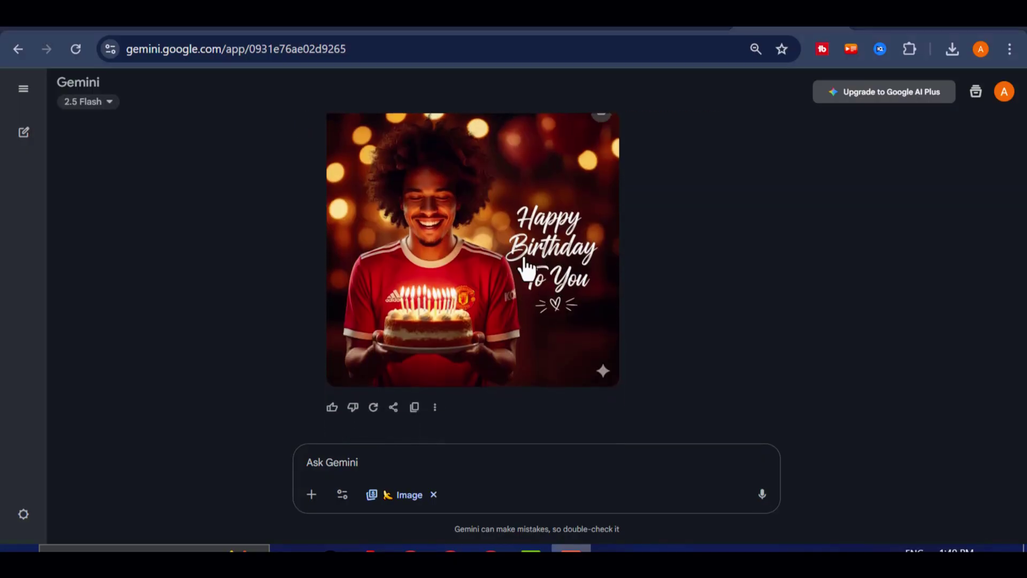
{"action": "scroll", "coordinate": [529, 275], "scroll_direction": "up", "scroll_amount": 2}
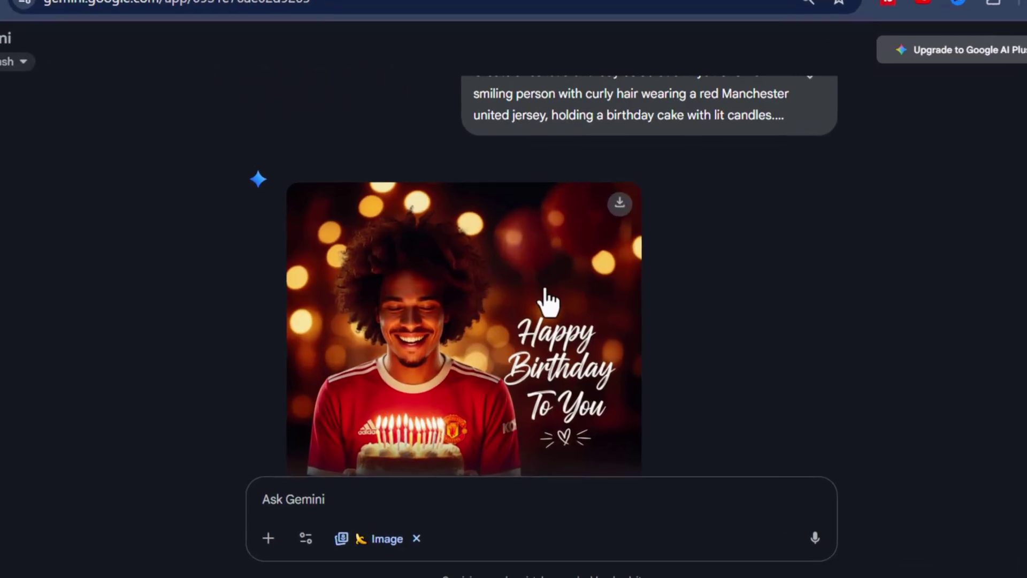
{"action": "left_click", "coordinate": [536, 287]}
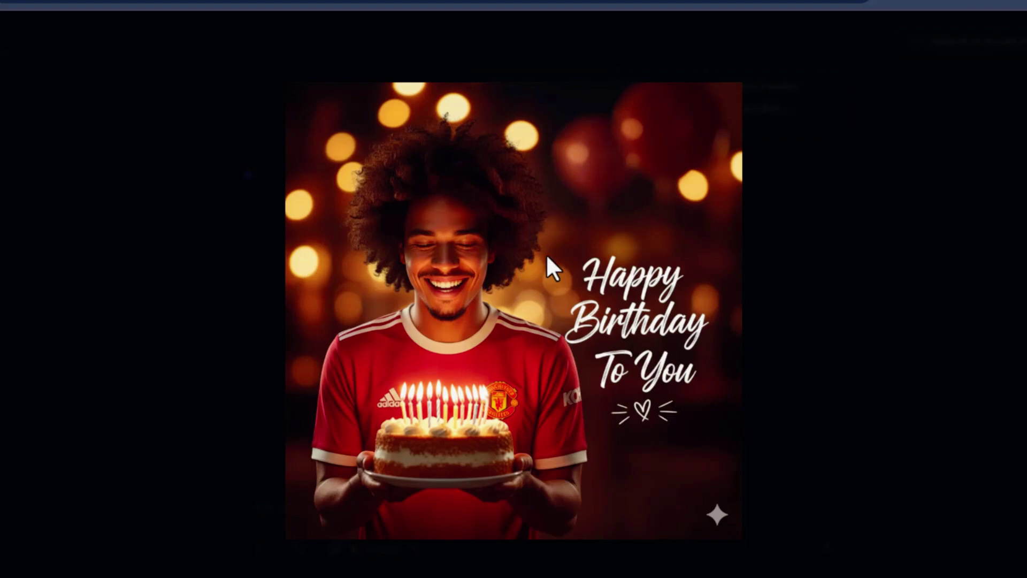
{"action": "left_click", "coordinate": [262, 235]}
- Download the generated Happy Birthday To You flyer image at full size
{"action": "scroll", "coordinate": [263, 236], "scroll_direction": "down", "scroll_amount": 1}
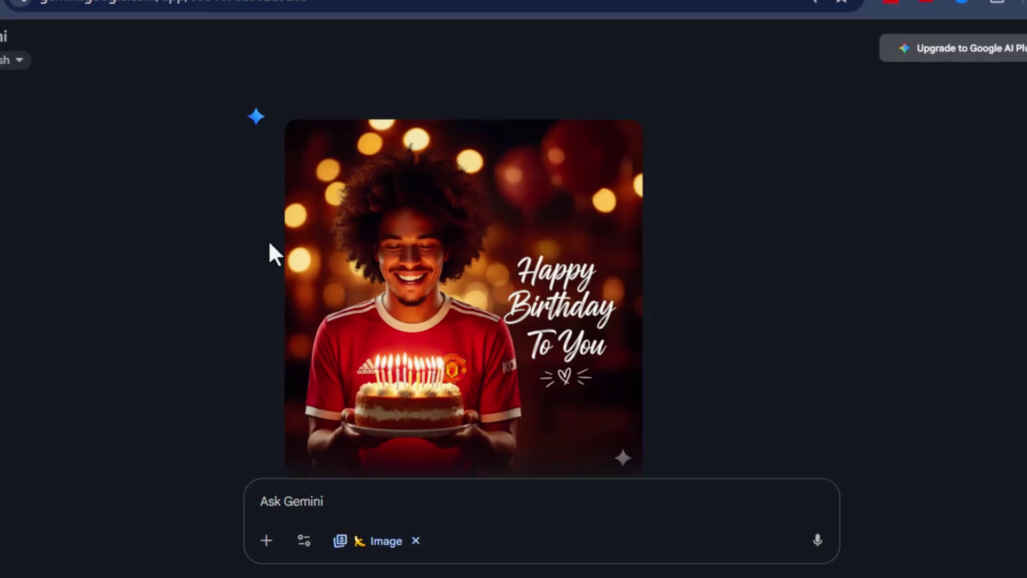
{"action": "scroll", "coordinate": [497, 357], "scroll_direction": "up", "scroll_amount": 2}
{"action": "scroll", "coordinate": [508, 364], "scroll_direction": "down", "scroll_amount": 1}
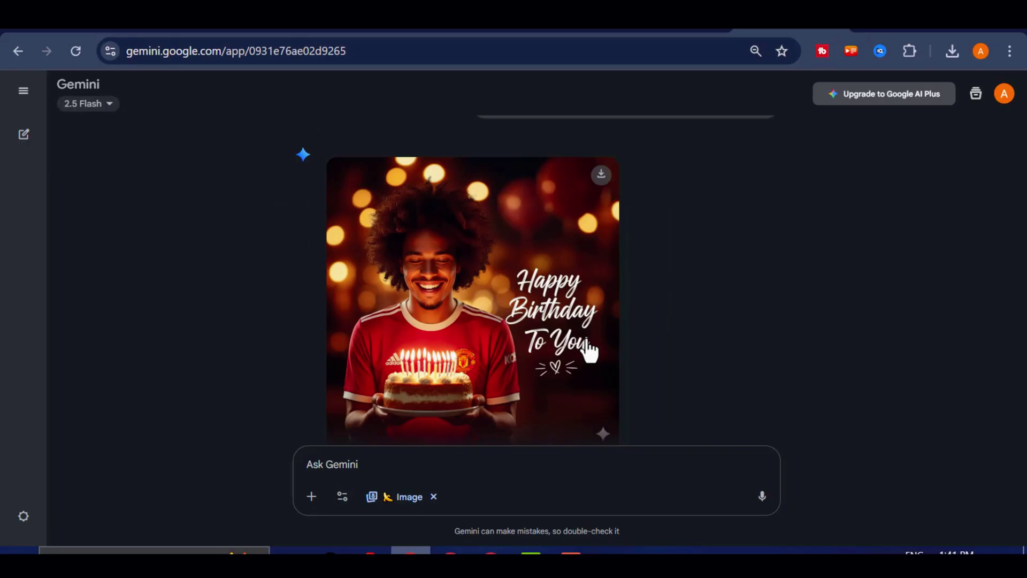
{"action": "scroll", "coordinate": [588, 347], "scroll_direction": "down", "scroll_amount": 1}
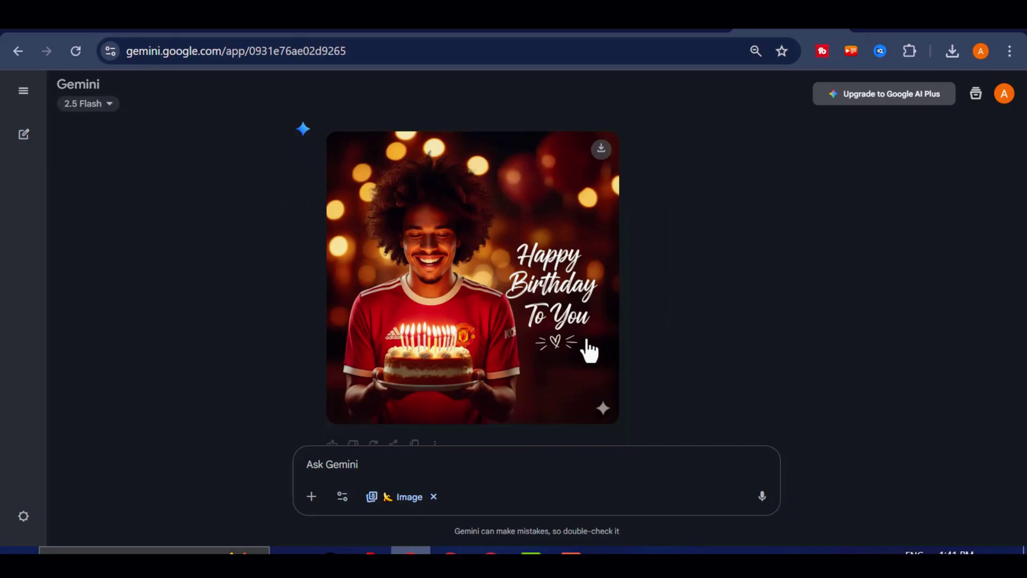
{"action": "scroll", "coordinate": [535, 320], "scroll_direction": "up", "scroll_amount": 2}
{"action": "scroll", "coordinate": [548, 315], "scroll_direction": "down", "scroll_amount": 2}
{"action": "left_click", "coordinate": [601, 149]}
{"action": "scroll", "coordinate": [543, 192], "scroll_direction": "up", "scroll_amount": 1}
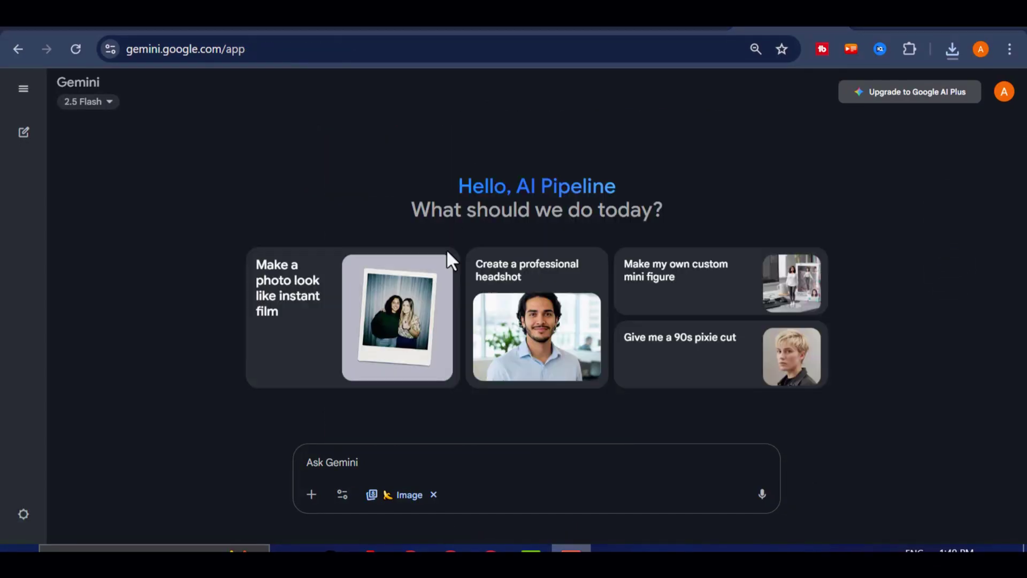
- Attach the generated Happy Birthday To You flyer and the photo of the woman in the blue Chelsea jersey from the Downloads folder
{"action": "left_click", "coordinate": [311, 494]}
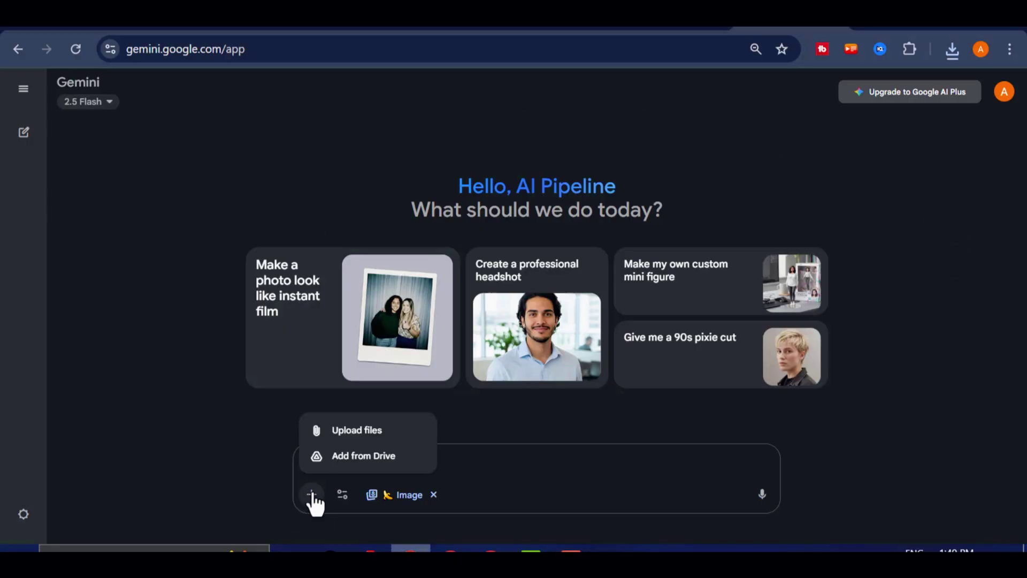
{"action": "left_click", "coordinate": [375, 426]}
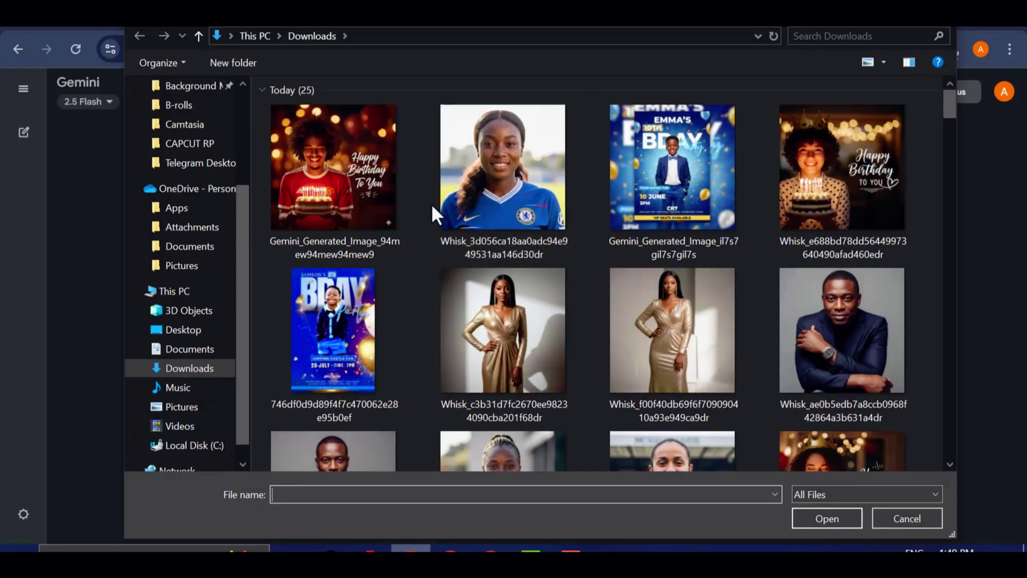
{"action": "left_click", "coordinate": [329, 168]}
{"action": "left_click", "coordinate": [505, 164], "text": "ctrl"}
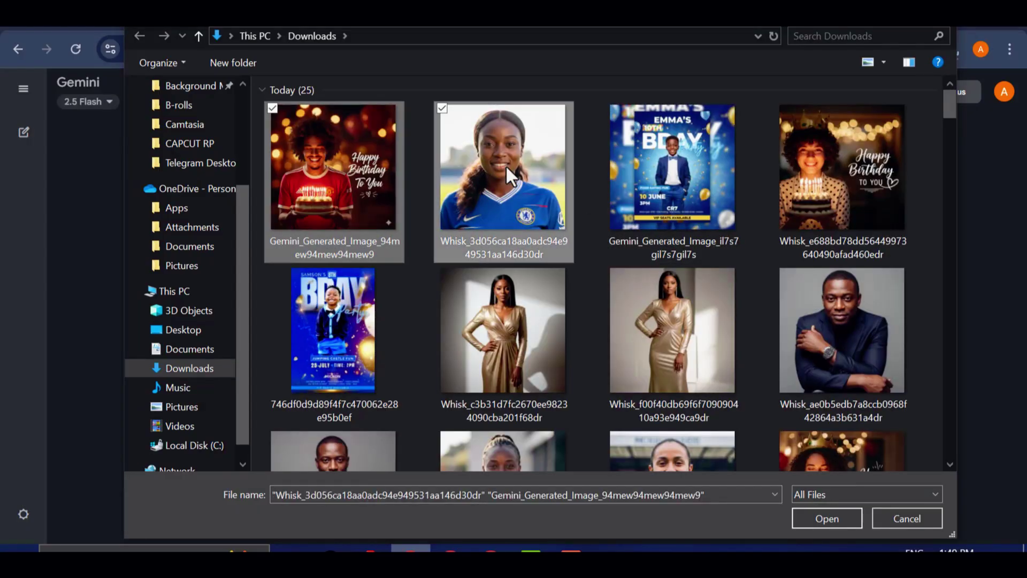
{"action": "left_click", "coordinate": [830, 517]}
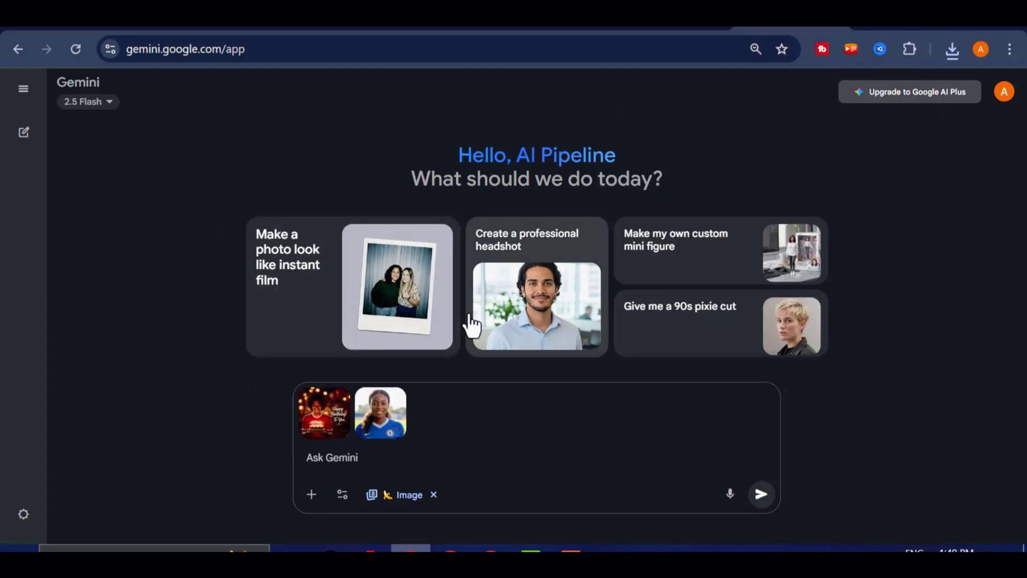
- Enter the prompt "Use the woman from image two on image one's birthday flyer"
{"action": "right_click", "coordinate": [330, 459]}
{"action": "left_click", "coordinate": [358, 275]}
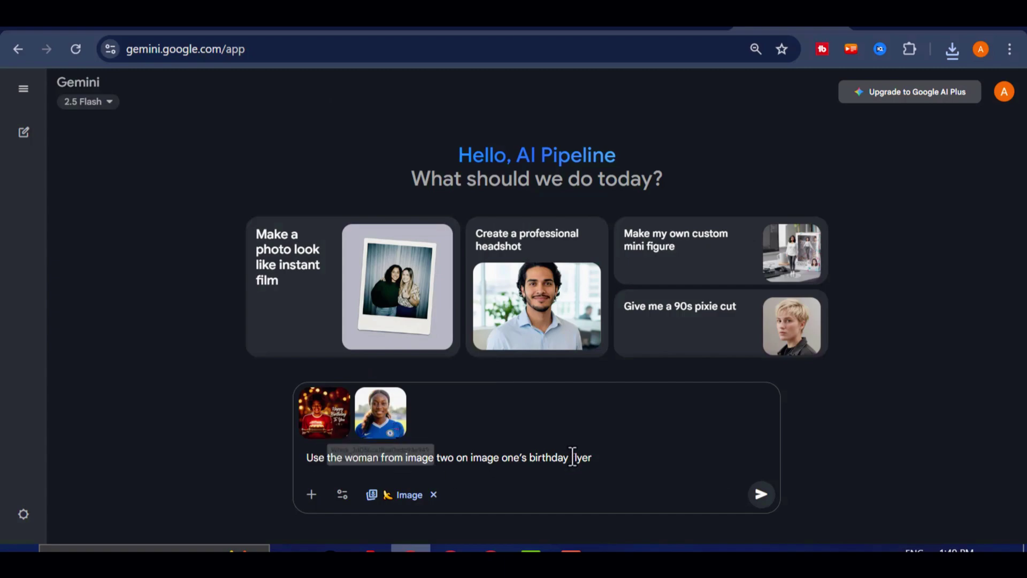
- Submit the prompt asking to use the woman from image two on image one's birthday flyer
{"action": "left_click_drag", "start_coordinate": [620, 462], "coordinate": [306, 461]}
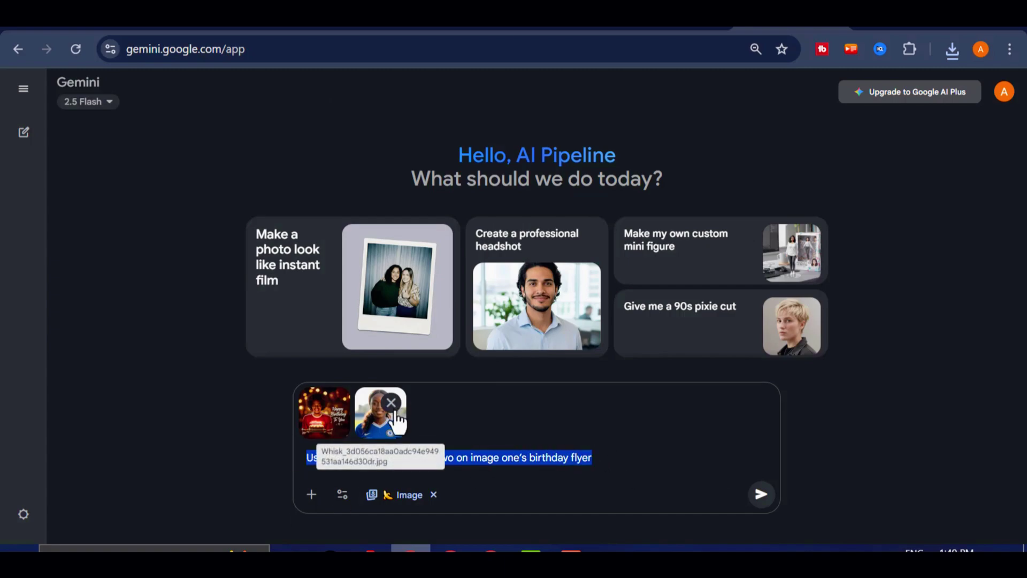
{"action": "left_click", "coordinate": [608, 459]}
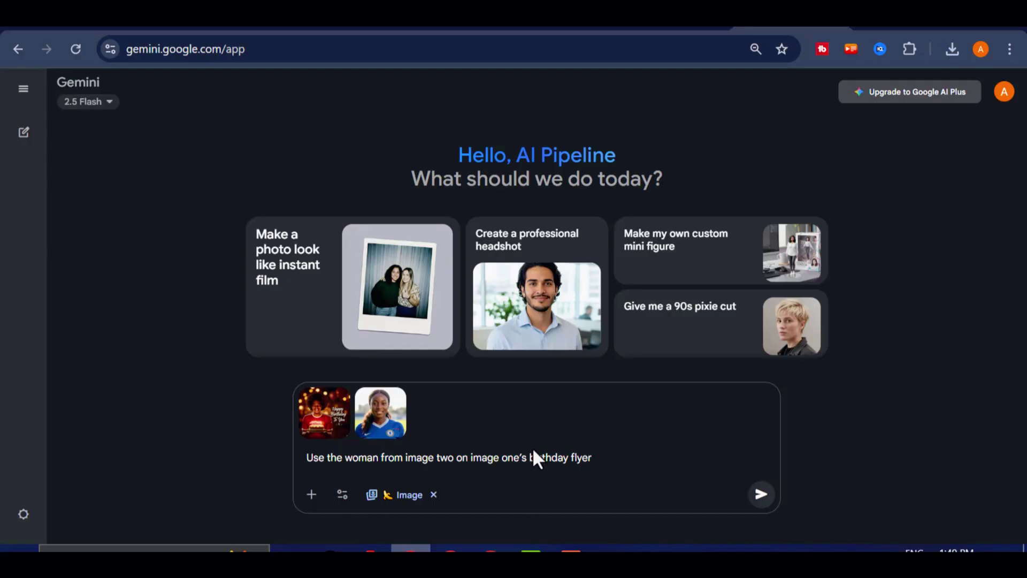
{"action": "left_click", "coordinate": [760, 494]}
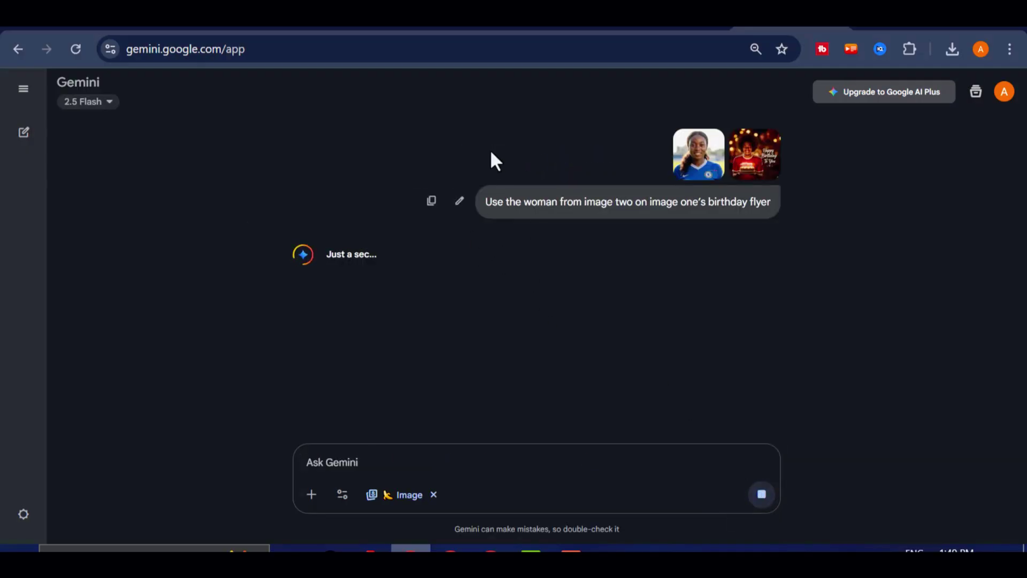
- Examine the generated flyer in the chat and enlarged, comparing it with the two attached source images
{"action": "mouse_move", "coordinate": [700, 170]}
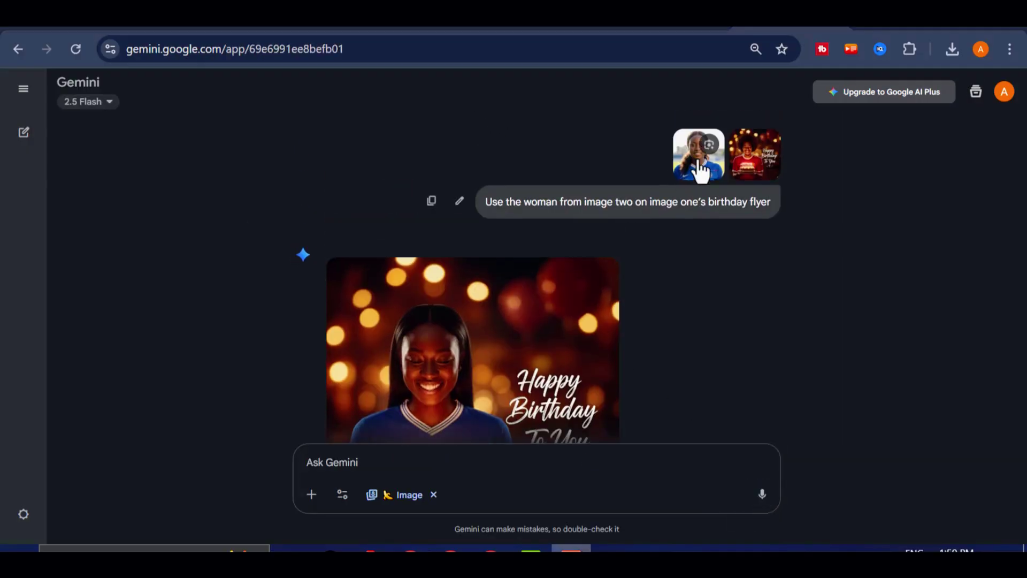
{"action": "scroll", "coordinate": [764, 182], "scroll_direction": "down", "scroll_amount": 3}
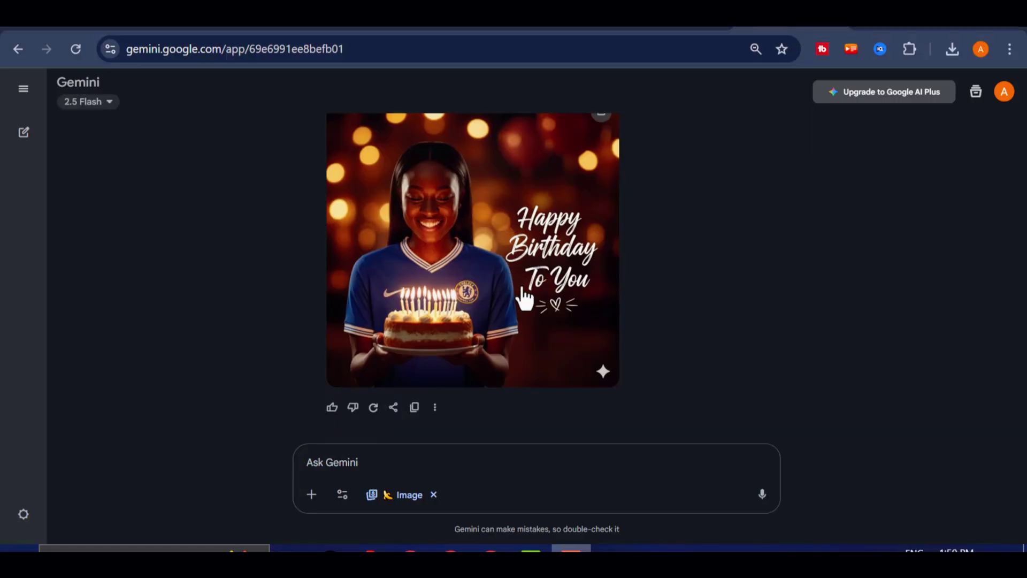
{"action": "left_click", "coordinate": [501, 250]}
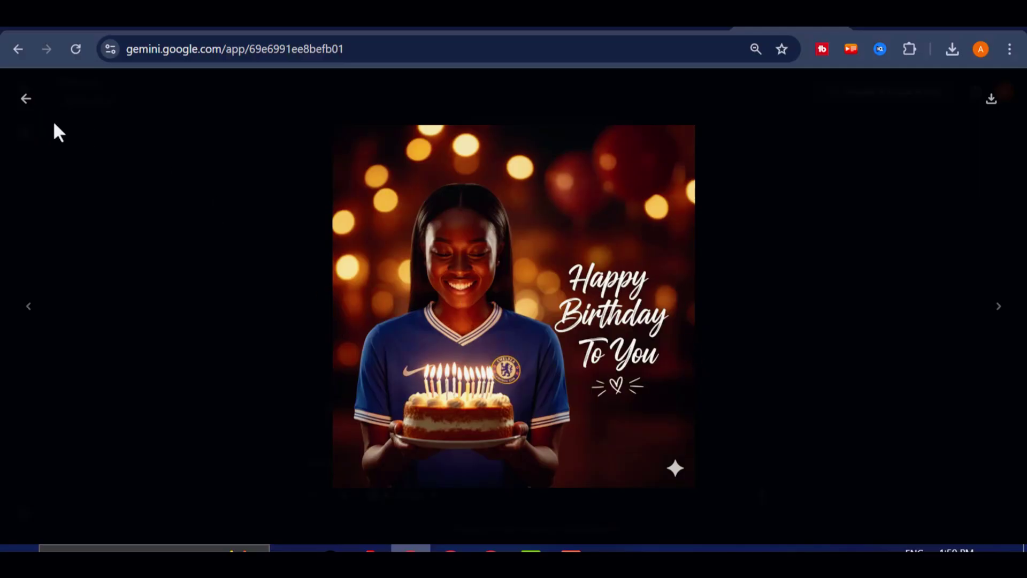
{"action": "left_click", "coordinate": [34, 106]}
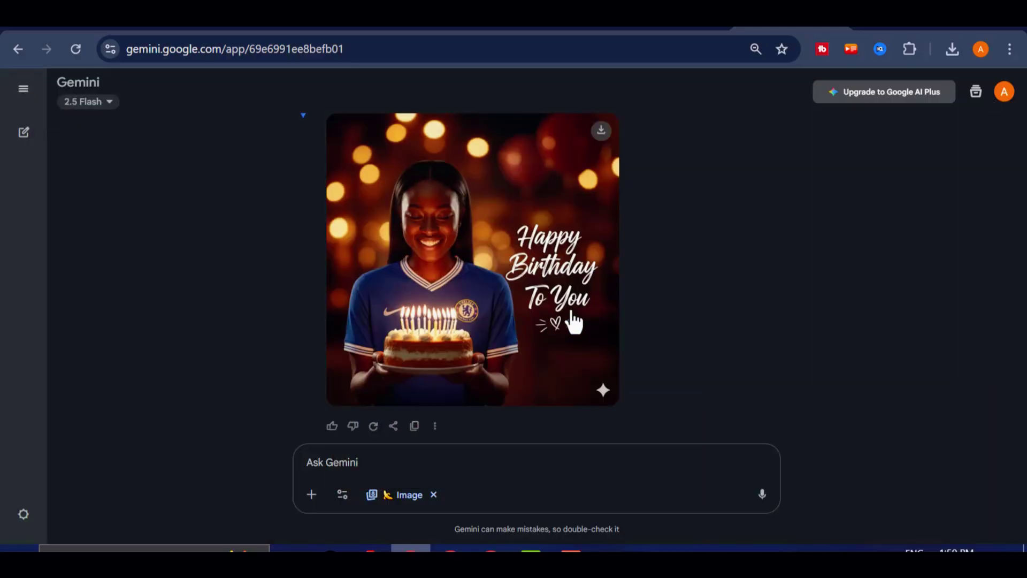
{"action": "scroll", "coordinate": [573, 321], "scroll_direction": "up", "scroll_amount": 3}
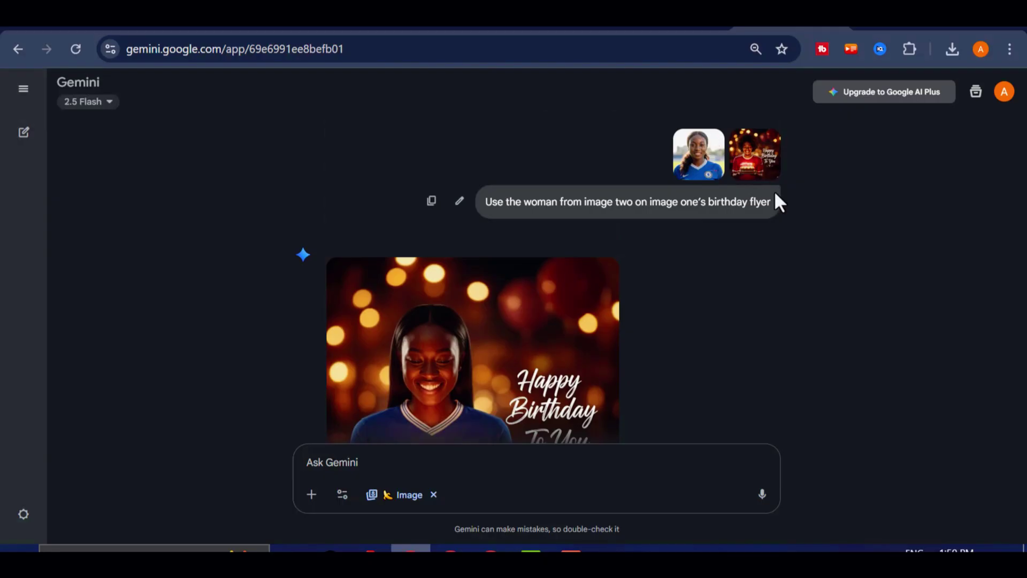
{"action": "scroll", "coordinate": [588, 214], "scroll_direction": "down", "scroll_amount": 3}
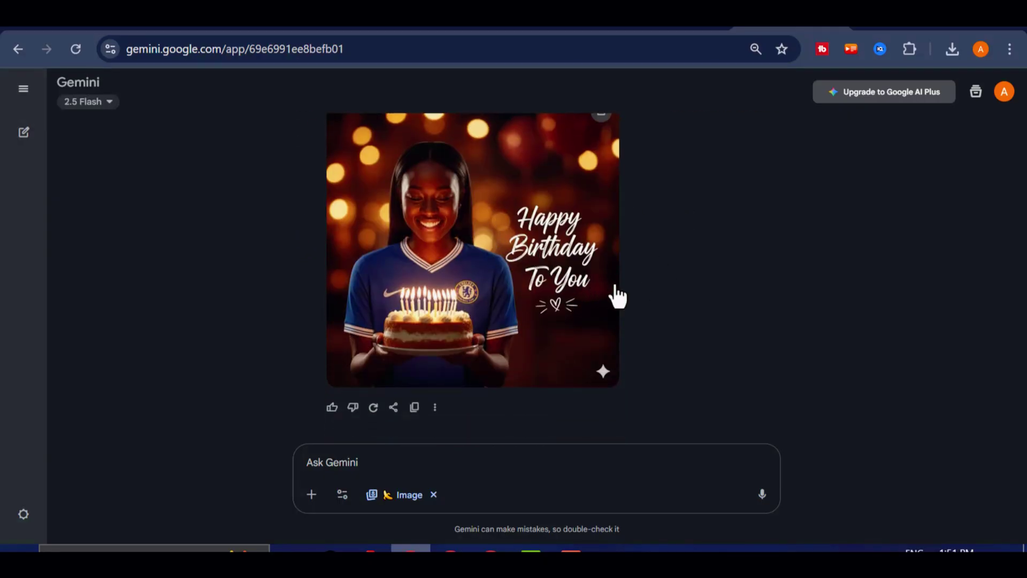
{"action": "scroll", "coordinate": [618, 296], "scroll_direction": "up", "scroll_amount": 2}
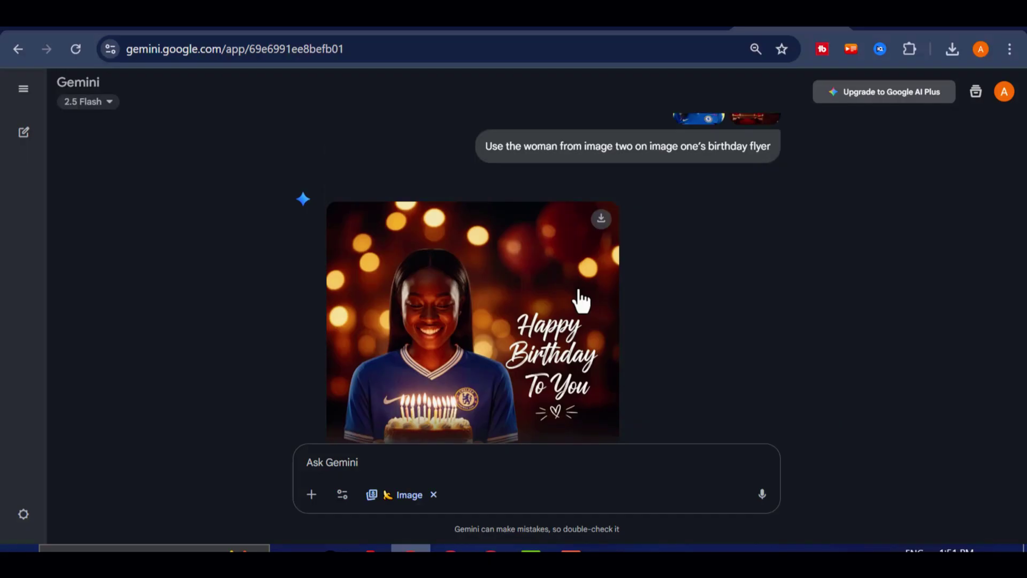
{"action": "scroll", "coordinate": [581, 299], "scroll_direction": "down", "scroll_amount": 2}
{"action": "scroll", "coordinate": [579, 294], "scroll_direction": "up", "scroll_amount": 3}
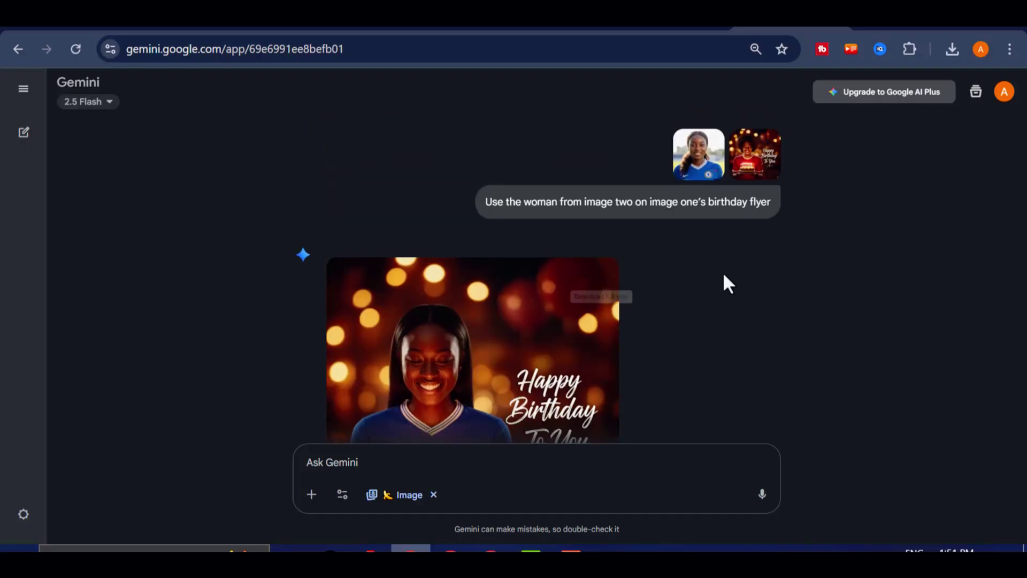
{"action": "scroll", "coordinate": [610, 275], "scroll_direction": "down", "scroll_amount": 2}
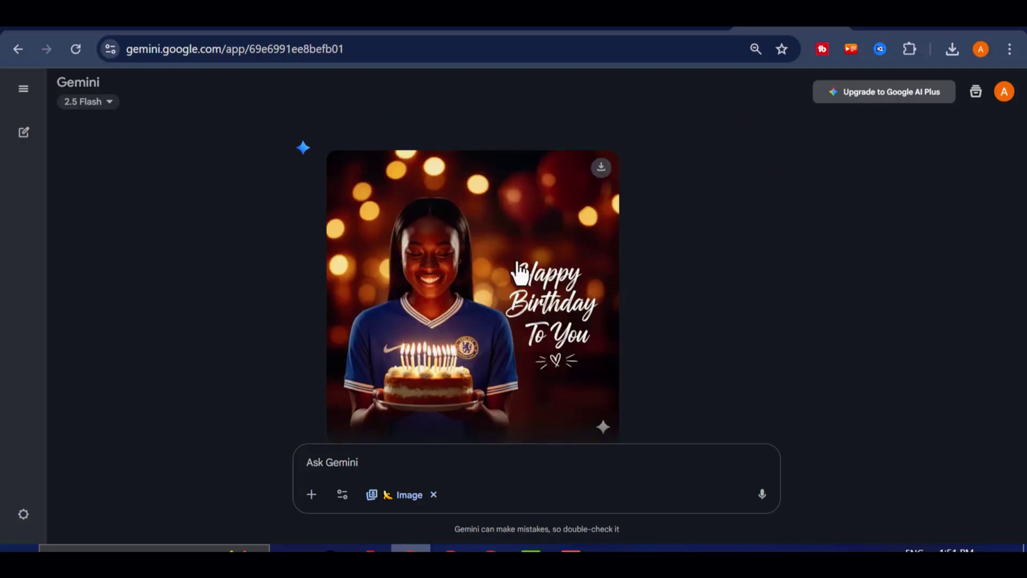
{"action": "scroll", "coordinate": [511, 343], "scroll_direction": "down", "scroll_amount": 1}
{"action": "scroll", "coordinate": [633, 265], "scroll_direction": "up", "scroll_amount": 3}
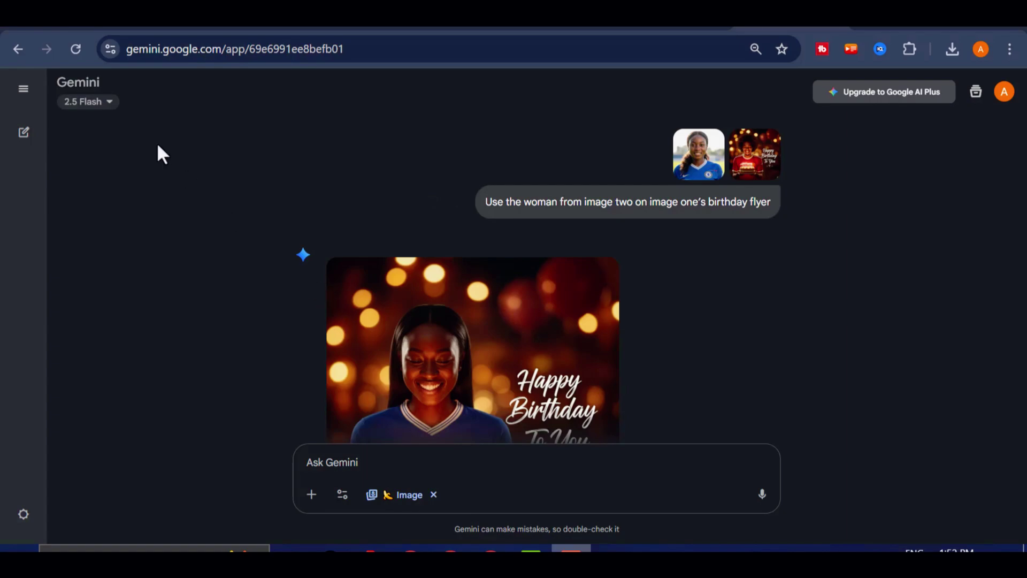
- Start a new chat in image creation mode and attach the 1131w-ZuMFB7Y29PY flyer from the Downloads folder
{"action": "left_click", "coordinate": [24, 132]}
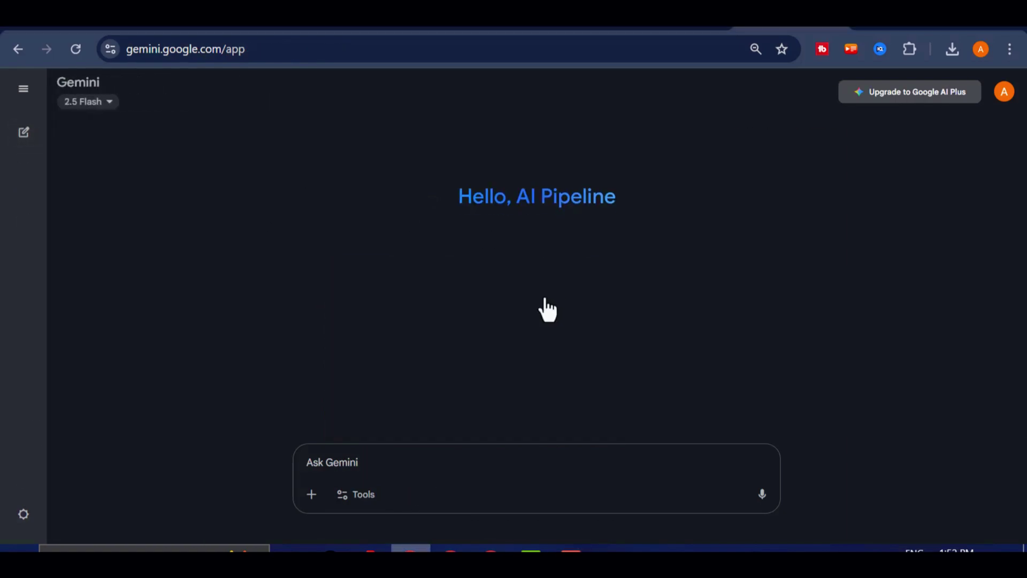
{"action": "left_click", "coordinate": [345, 497]}
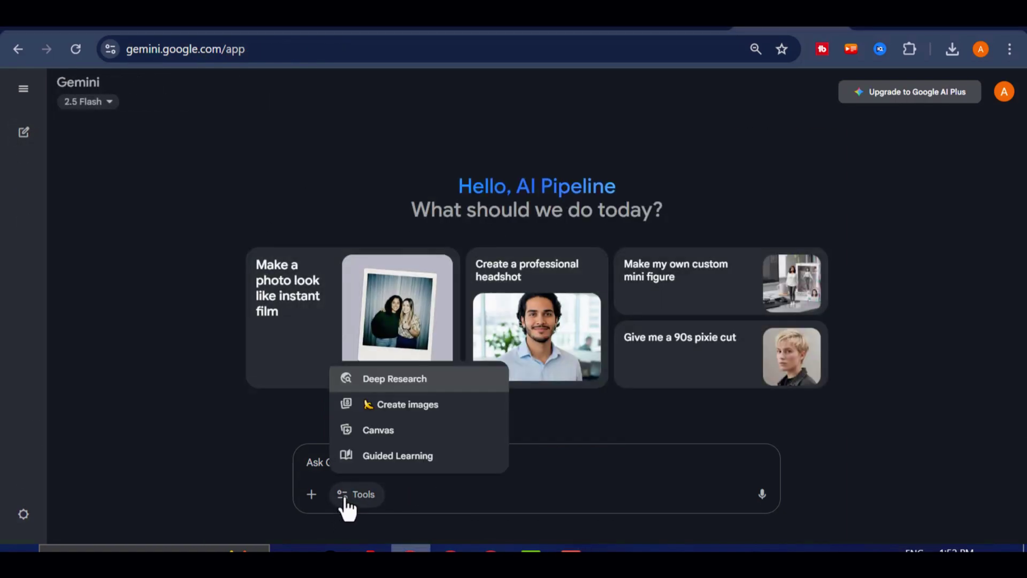
{"action": "left_click", "coordinate": [422, 406]}
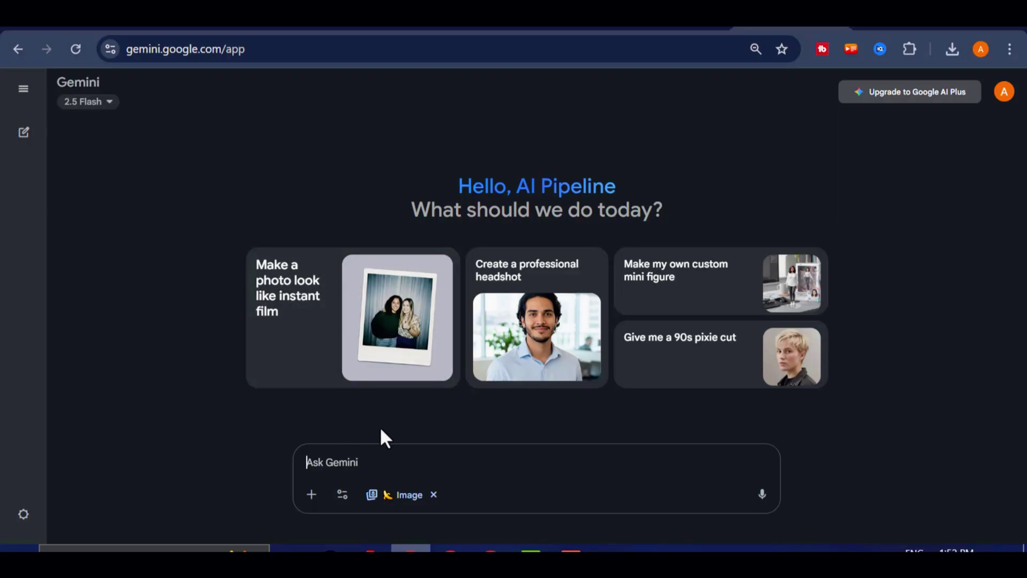
{"action": "left_click", "coordinate": [312, 494]}
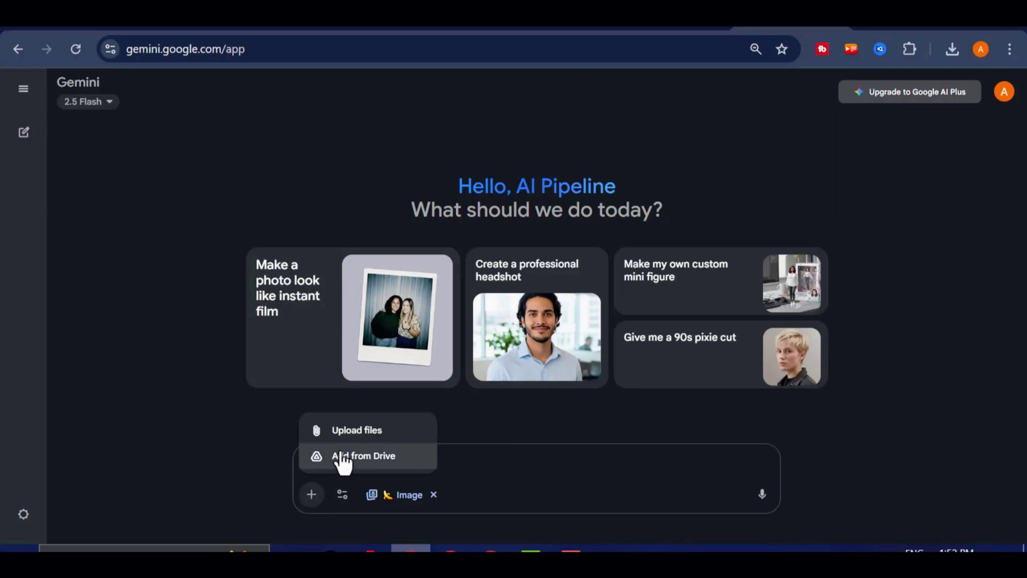
{"action": "left_click", "coordinate": [353, 431]}
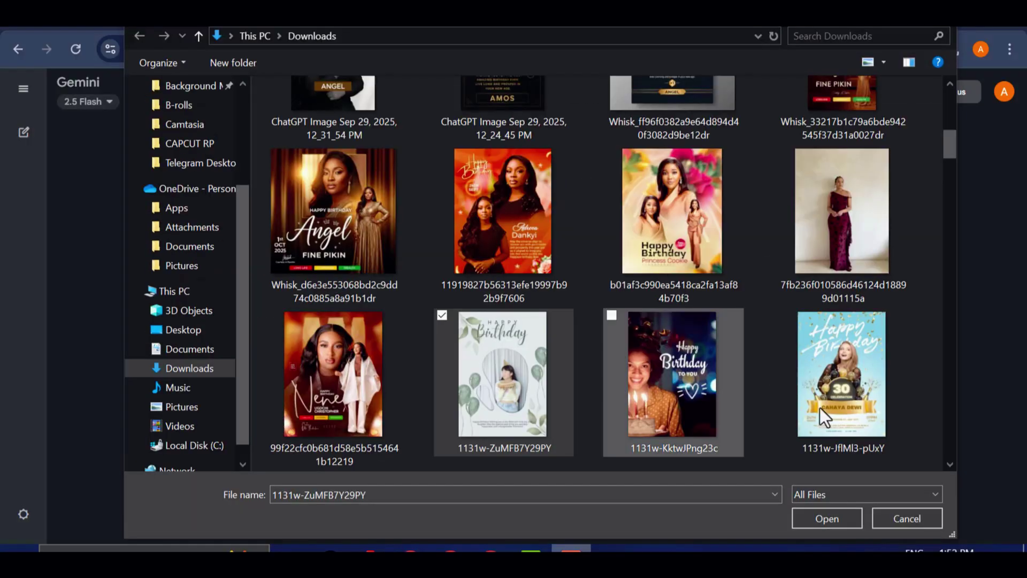
{"action": "left_click", "coordinate": [845, 513]}
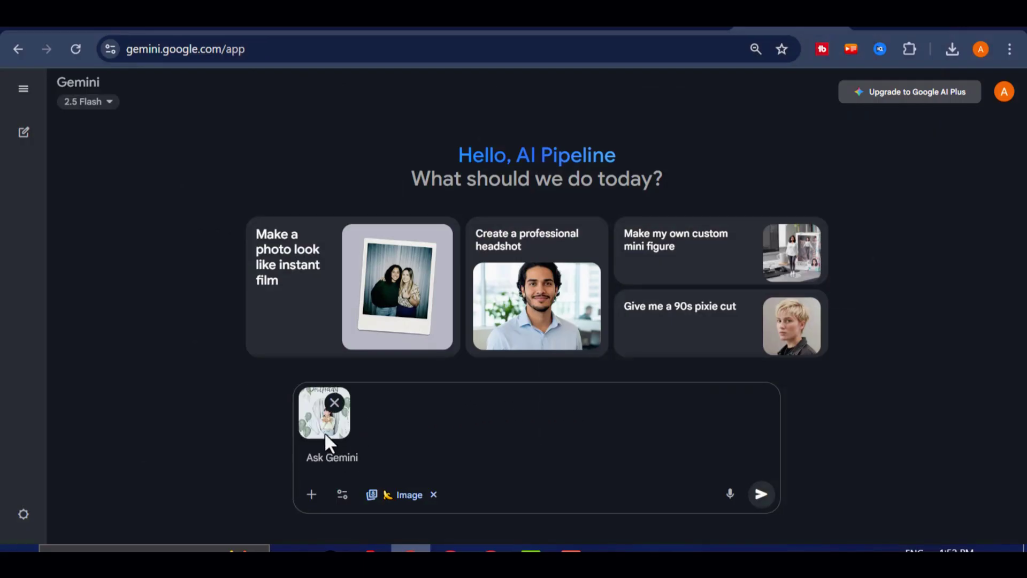
- Submit the prompt "give me a prompt to generate this type of flyer with any image generator" with the attached flyer
{"action": "right_click", "coordinate": [354, 458]}
{"action": "left_click", "coordinate": [396, 286]}
{"action": "left_click_drag", "start_coordinate": [661, 459], "coordinate": [364, 460]}
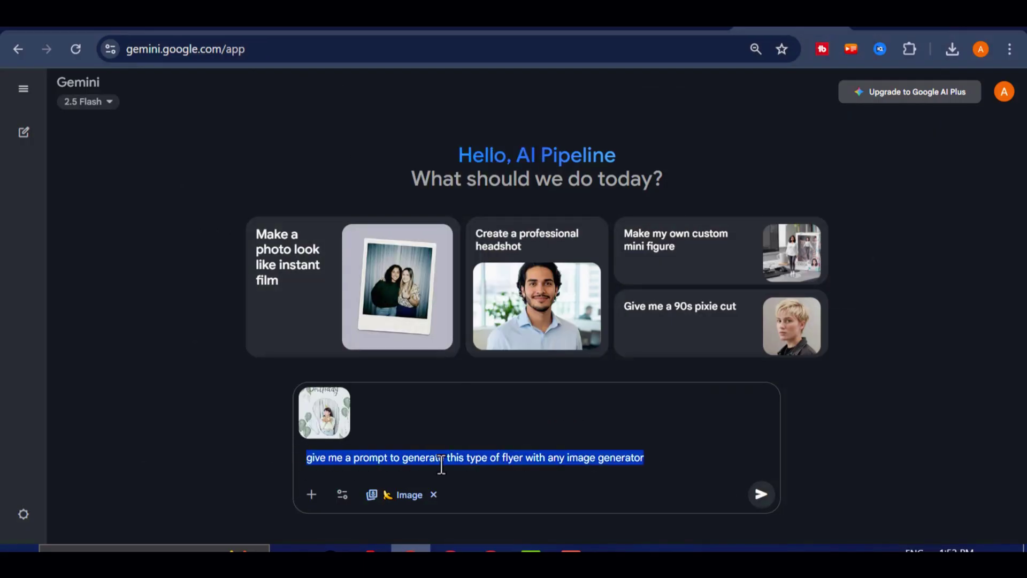
{"action": "left_click", "coordinate": [666, 454]}
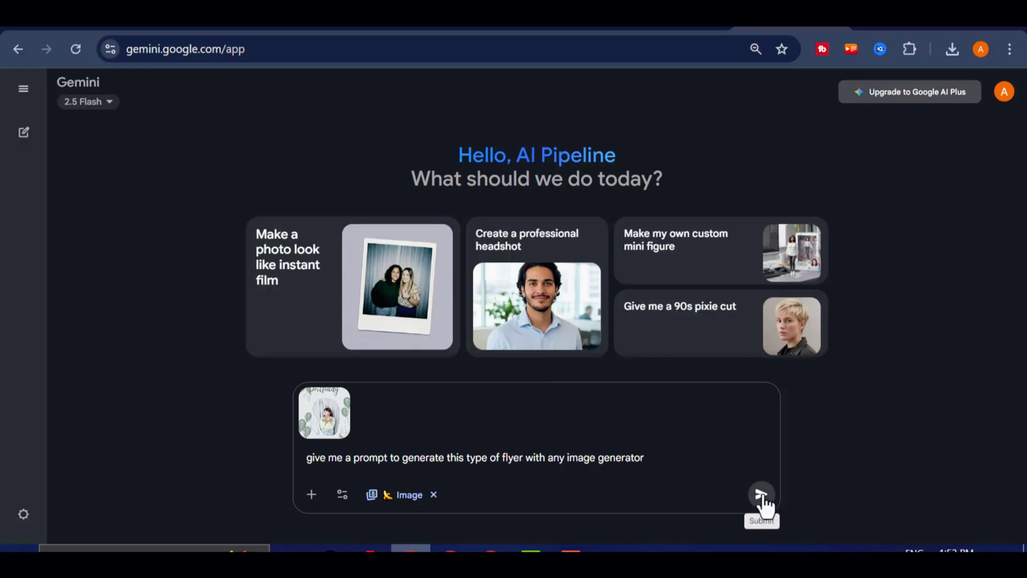
{"action": "left_click", "coordinate": [761, 494]}
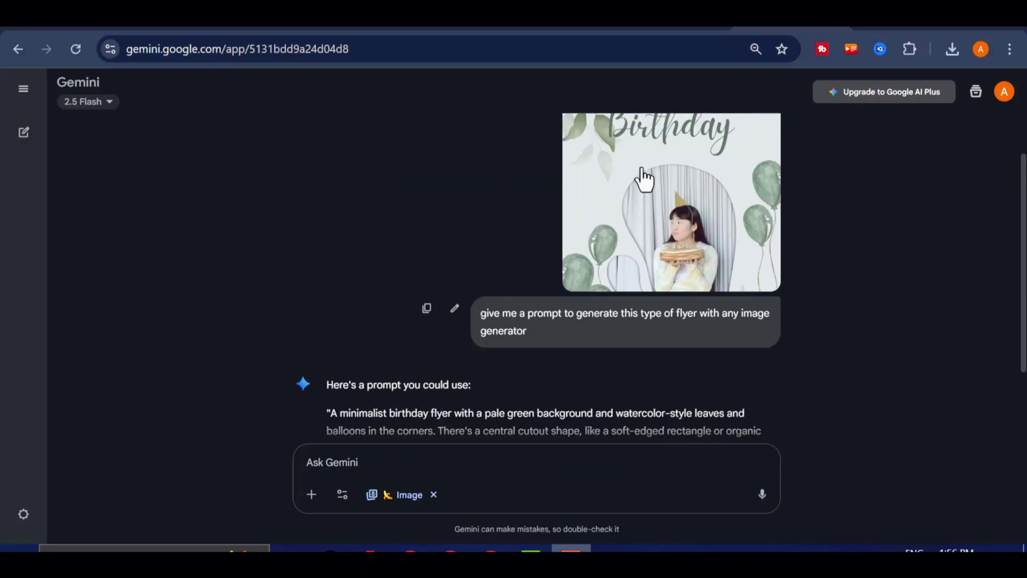
- Copy the full minimalist birthday flyer prompt from Gemini's reply
{"action": "scroll", "coordinate": [489, 321], "scroll_direction": "down", "scroll_amount": 2}
{"action": "left_click_drag", "start_coordinate": [685, 379], "coordinate": [340, 309]}
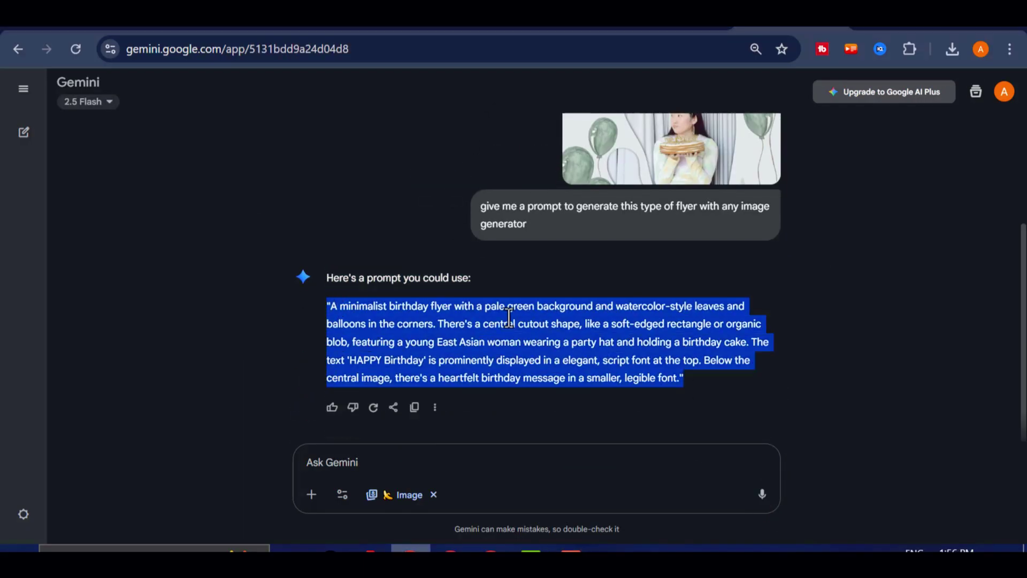
{"action": "scroll", "coordinate": [615, 299], "scroll_direction": "up", "scroll_amount": 2}
{"action": "scroll", "coordinate": [619, 342], "scroll_direction": "down", "scroll_amount": 2}
{"action": "right_click", "coordinate": [598, 347]}
{"action": "left_click", "coordinate": [637, 365]}
- Switch to Whisk, paste the copied minimalist birthday flyer prompt and generate the images
{"action": "key", "text": "ctrl+shift+Tab"}
{"action": "right_click", "coordinate": [403, 357]}
{"action": "left_click", "coordinate": [426, 360]}
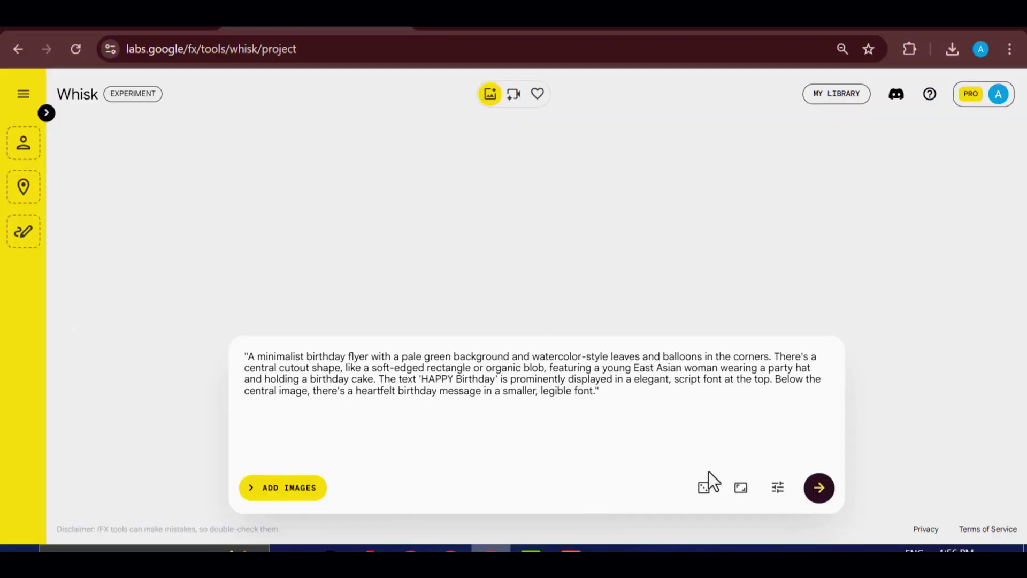
{"action": "left_click", "coordinate": [818, 484]}
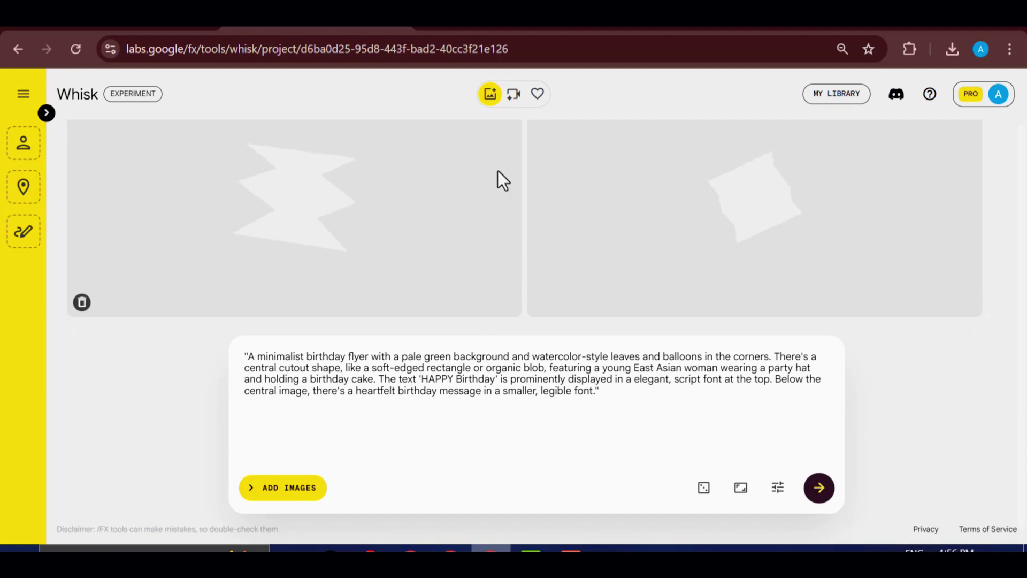
- Clear the prompt text in Whisk, then inspect the first generated green birthday flyer enlarged and close the enlarged view
{"action": "left_click_drag", "start_coordinate": [600, 391], "coordinate": [242, 345]}
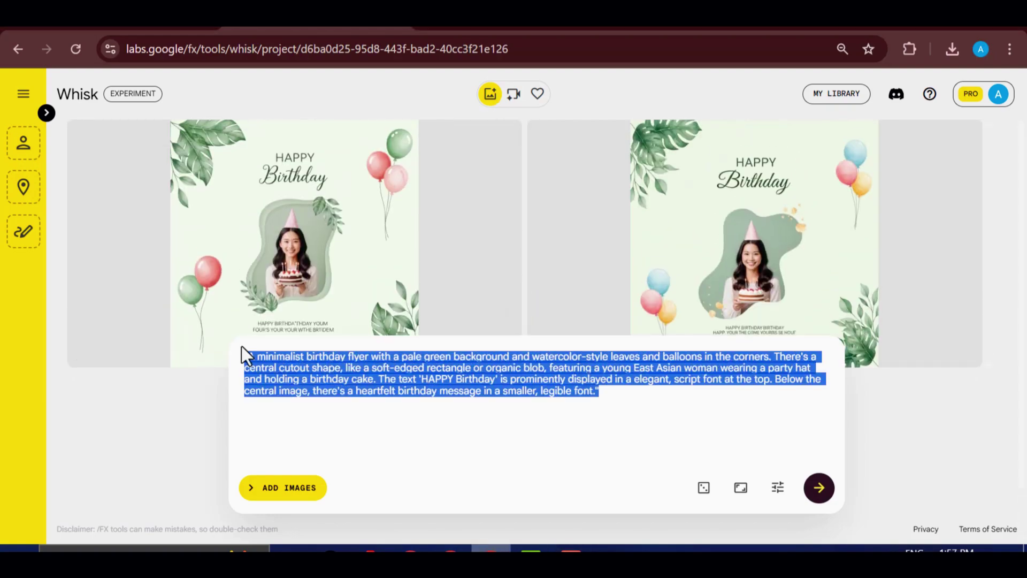
{"action": "key", "text": "BackSpace"}
{"action": "left_click", "coordinate": [303, 235]}
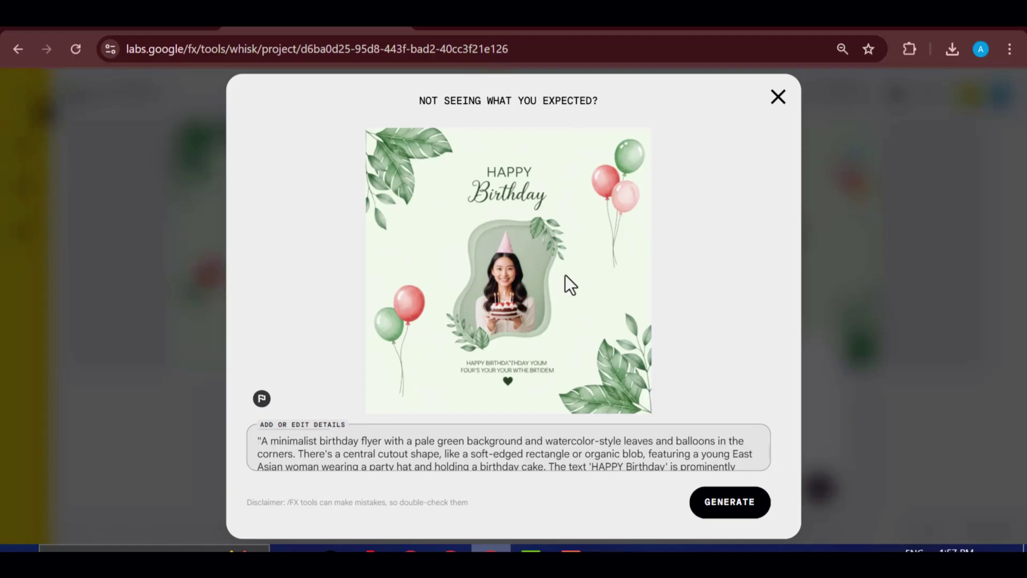
{"action": "left_click", "coordinate": [777, 97]}
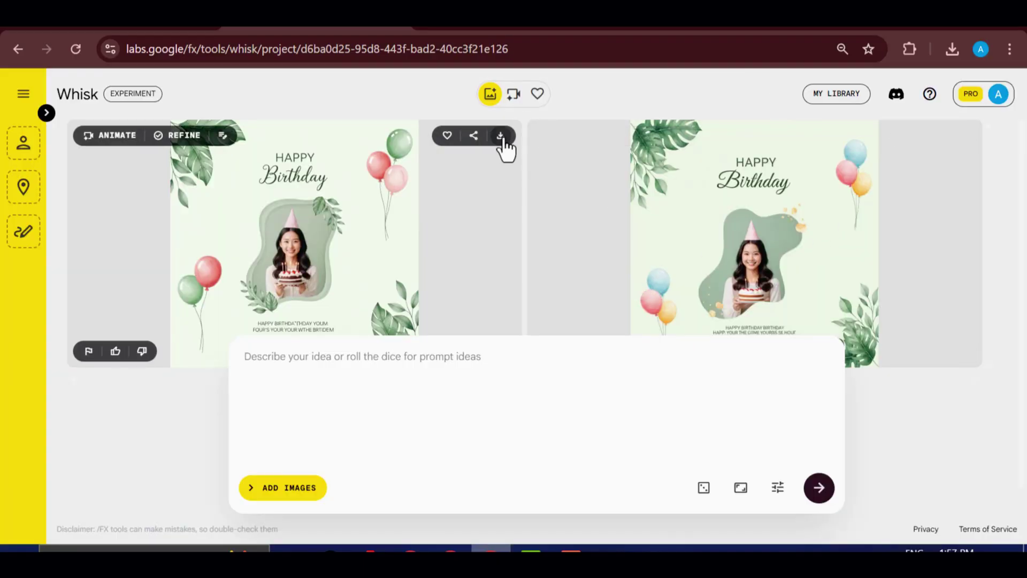
{"action": "scroll", "coordinate": [448, 314], "scroll_direction": "down", "scroll_amount": 1}
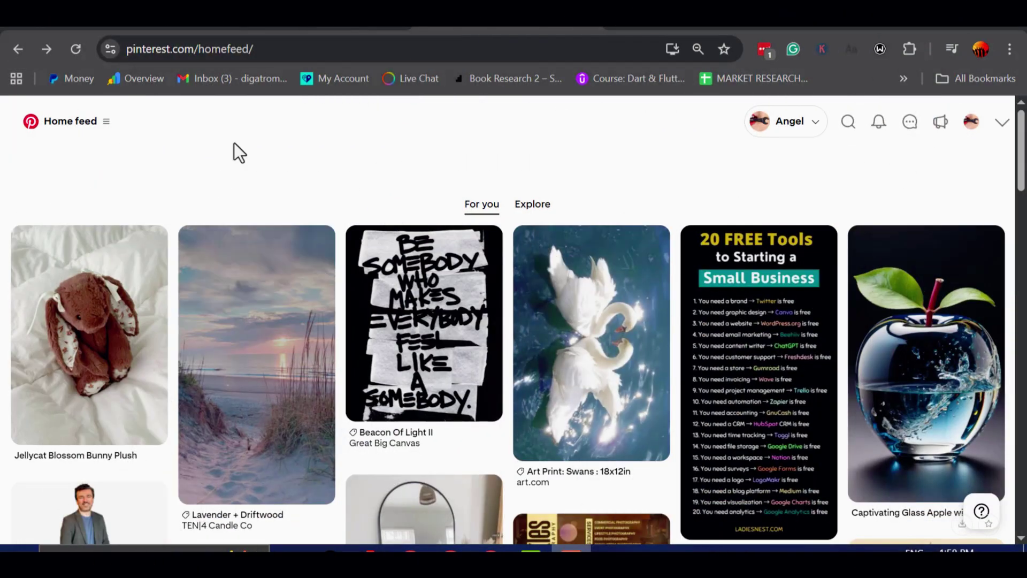
- Search Pinterest for "birthday flyer" and browse the designs for reference flyers
{"action": "scroll", "coordinate": [516, 291], "scroll_direction": "down", "scroll_amount": 4}
{"action": "scroll", "coordinate": [516, 291], "scroll_direction": "up", "scroll_amount": 4}
{"action": "left_click", "coordinate": [849, 123]}
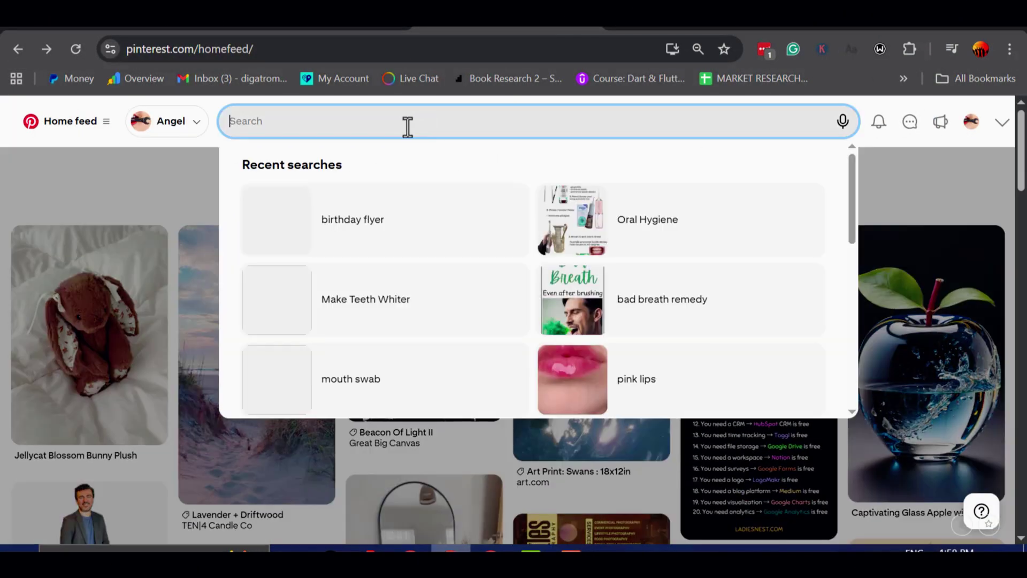
{"action": "type", "text": "birthday"}
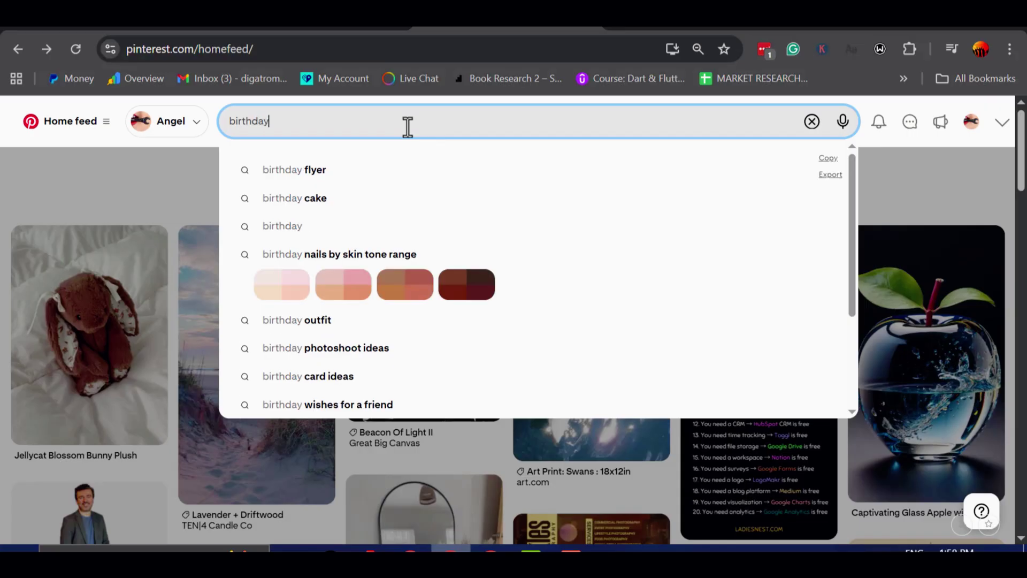
{"action": "type", "text": " flyer"}
{"action": "key", "text": "Return"}
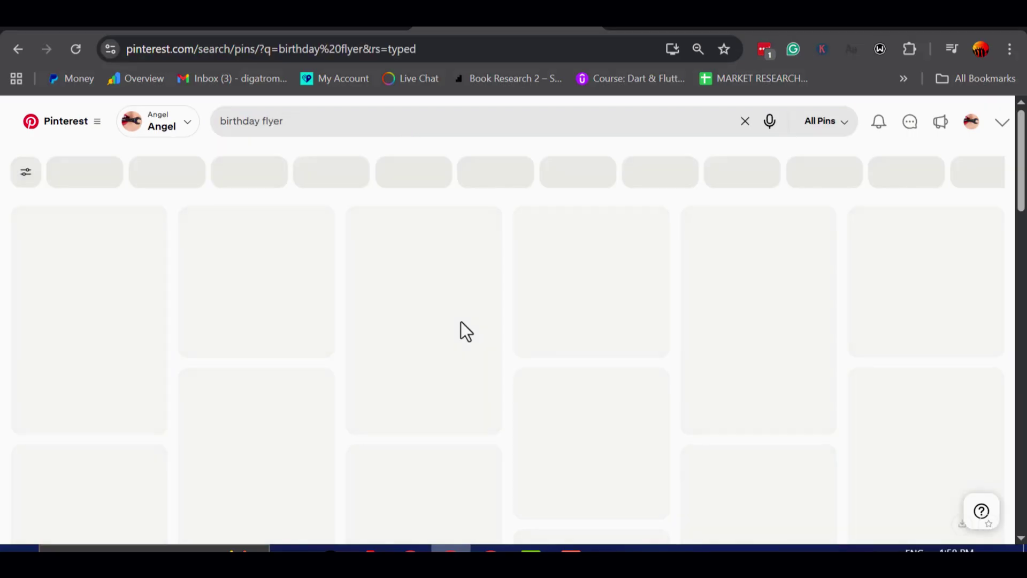
{"action": "scroll", "coordinate": [521, 310], "scroll_direction": "down", "scroll_amount": 2}
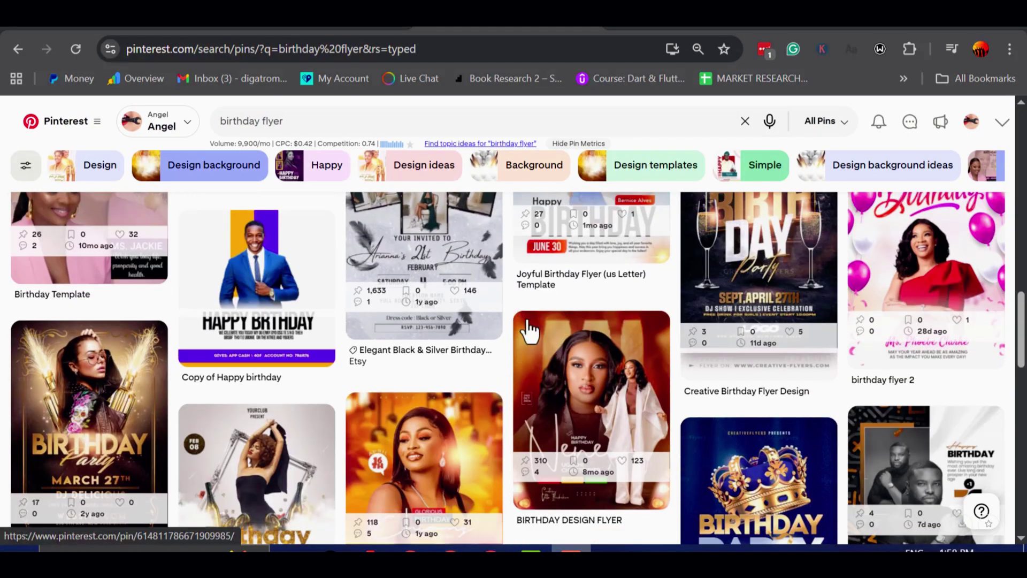
{"action": "scroll", "coordinate": [530, 332], "scroll_direction": "down", "scroll_amount": 10}
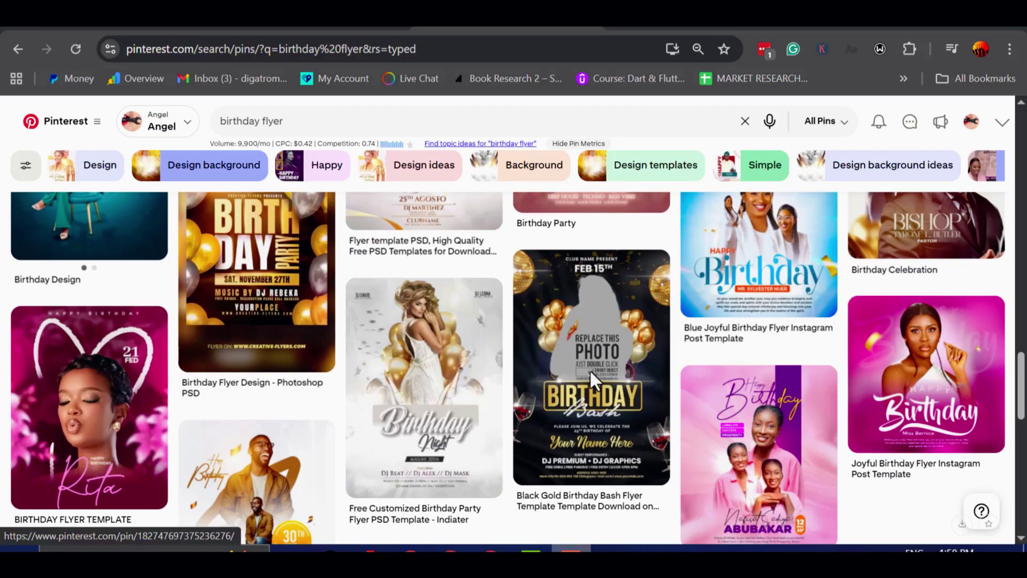
{"action": "scroll", "coordinate": [594, 380], "scroll_direction": "down", "scroll_amount": 4}
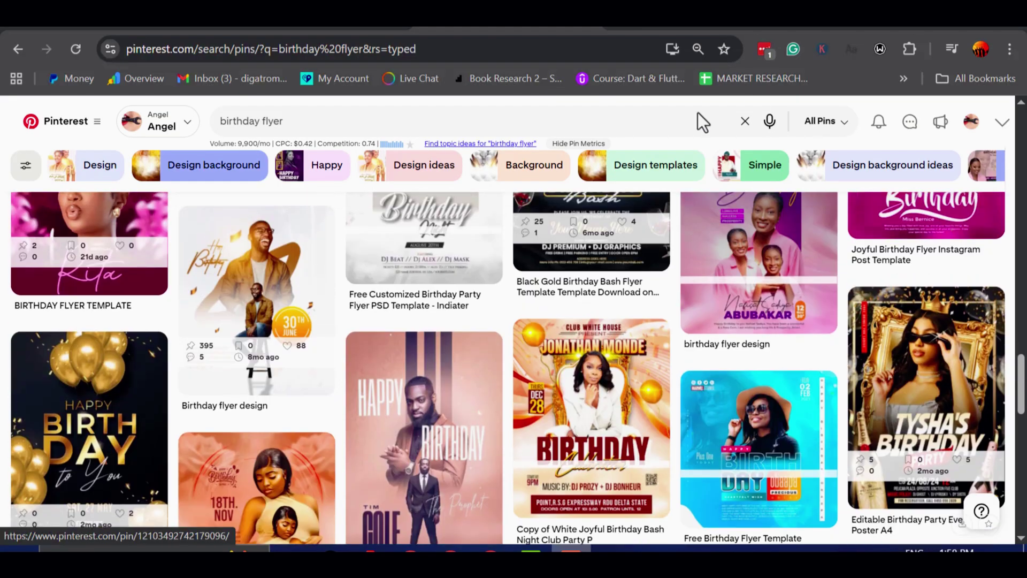
- Switch to Canva's "birthday flyer" template results and browse the designs for reference flyers
{"action": "key", "text": "ctrl+Tab"}
{"action": "scroll", "coordinate": [630, 340], "scroll_direction": "down", "scroll_amount": 4}
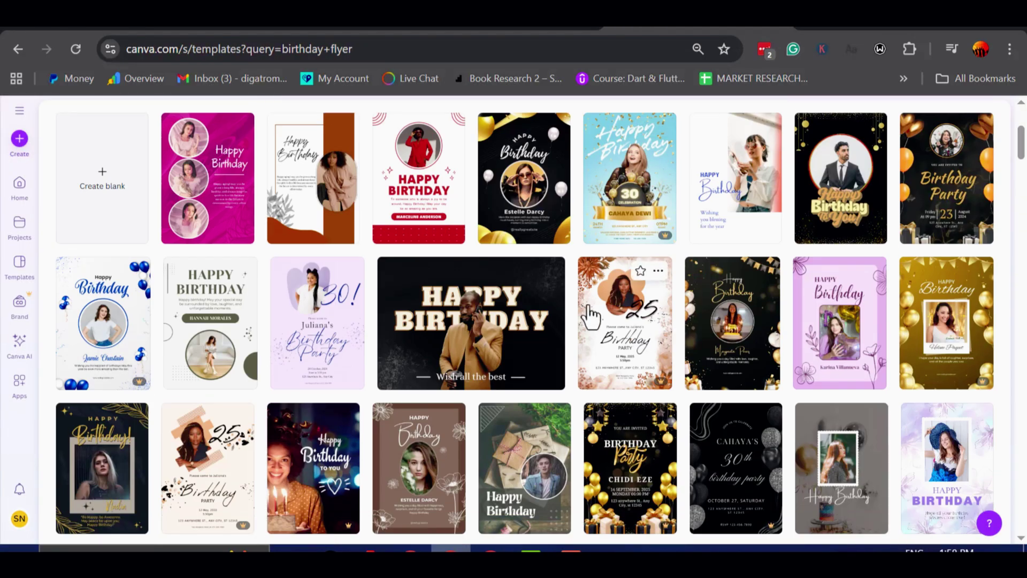
{"action": "scroll", "coordinate": [599, 321], "scroll_direction": "up", "scroll_amount": 2}
{"action": "scroll", "coordinate": [696, 321], "scroll_direction": "down", "scroll_amount": 2}
{"action": "scroll", "coordinate": [711, 321], "scroll_direction": "down", "scroll_amount": 5}
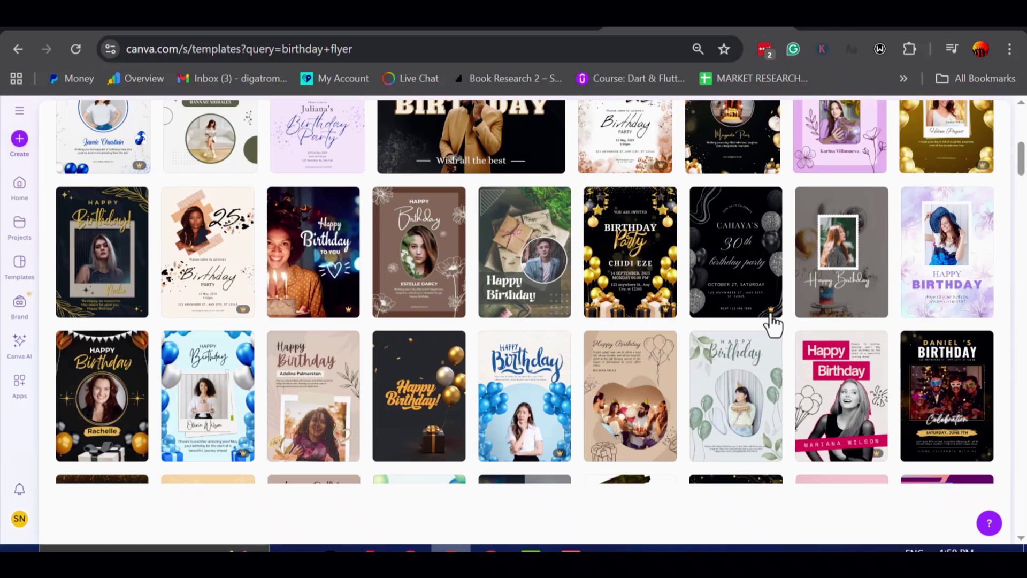
- Preview the "Happy Birthday (Flyer)" and "White Blue Modern Happy Birthday Flyer" templates, closing each preview
{"action": "left_click", "coordinate": [829, 275]}
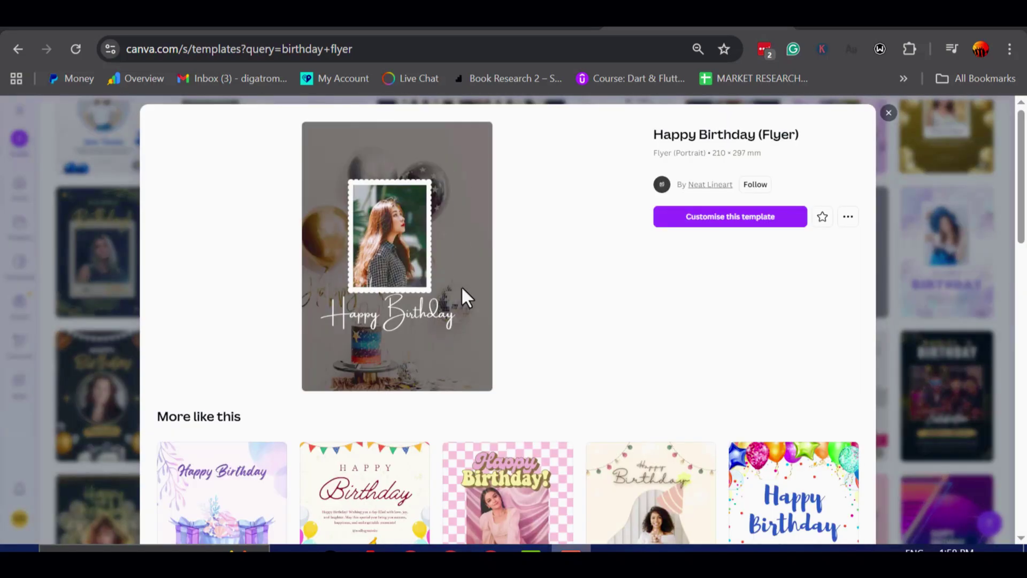
{"action": "left_click", "coordinate": [889, 113]}
{"action": "left_click", "coordinate": [450, 175]}
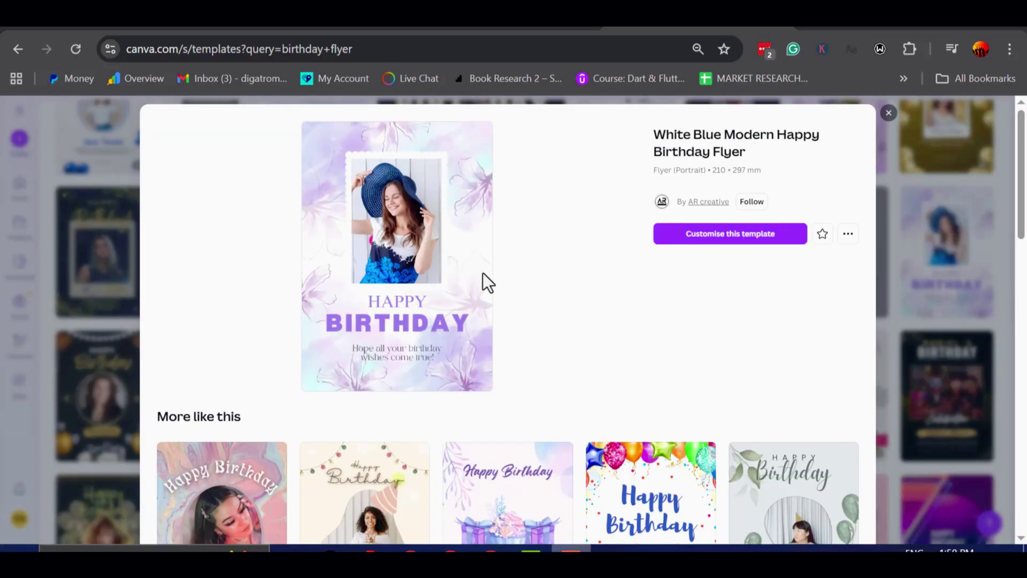
{"action": "scroll", "coordinate": [482, 272], "scroll_direction": "down", "scroll_amount": 3}
{"action": "left_click", "coordinate": [889, 115]}
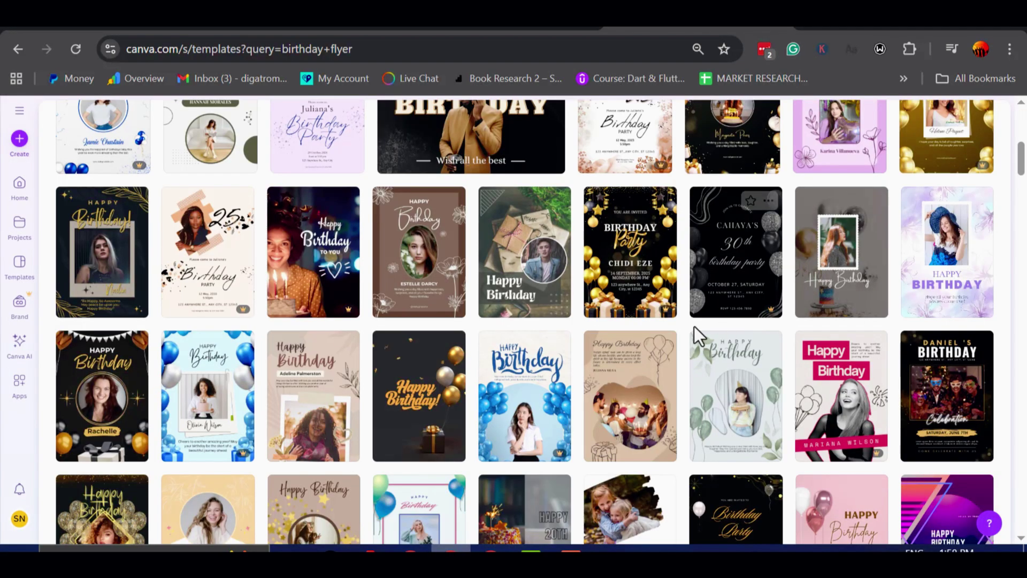
{"action": "scroll", "coordinate": [694, 326], "scroll_direction": "up", "scroll_amount": 6}
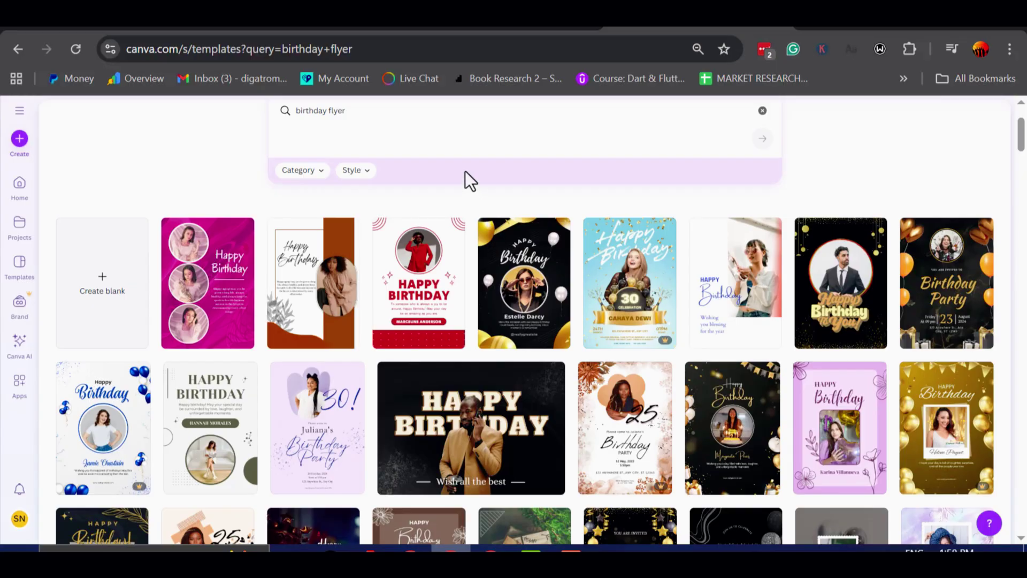
- Switch to the Google Images results for "birthday flyer" and browse them for reference designs
{"action": "key", "text": "alt+Left"}
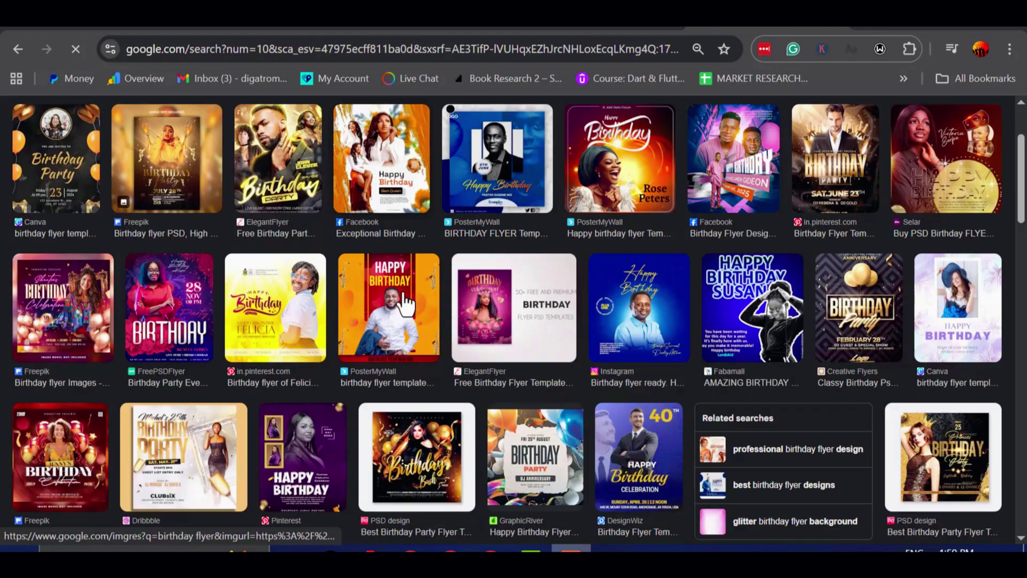
{"action": "scroll", "coordinate": [404, 305], "scroll_direction": "down", "scroll_amount": 10}
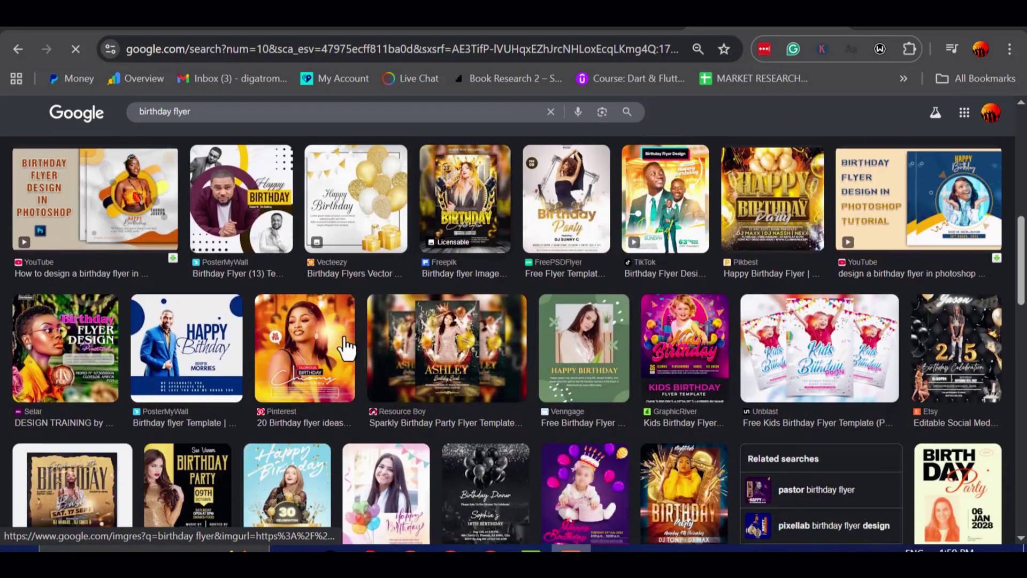
{"action": "scroll", "coordinate": [337, 348], "scroll_direction": "down", "scroll_amount": 2}
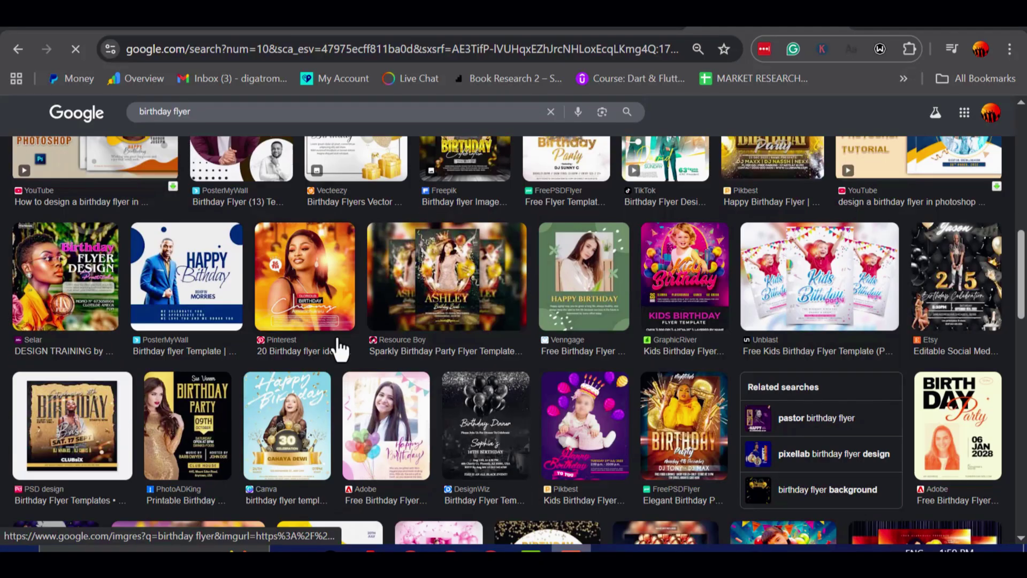
{"action": "scroll", "coordinate": [316, 385], "scroll_direction": "up", "scroll_amount": 5}
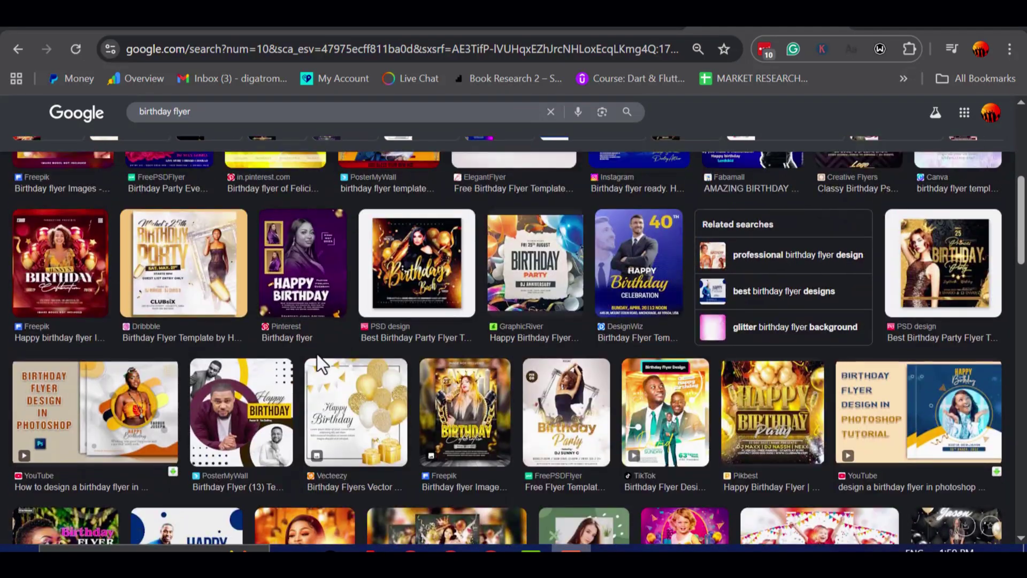
{"action": "scroll", "coordinate": [321, 348], "scroll_direction": "up", "scroll_amount": 4}
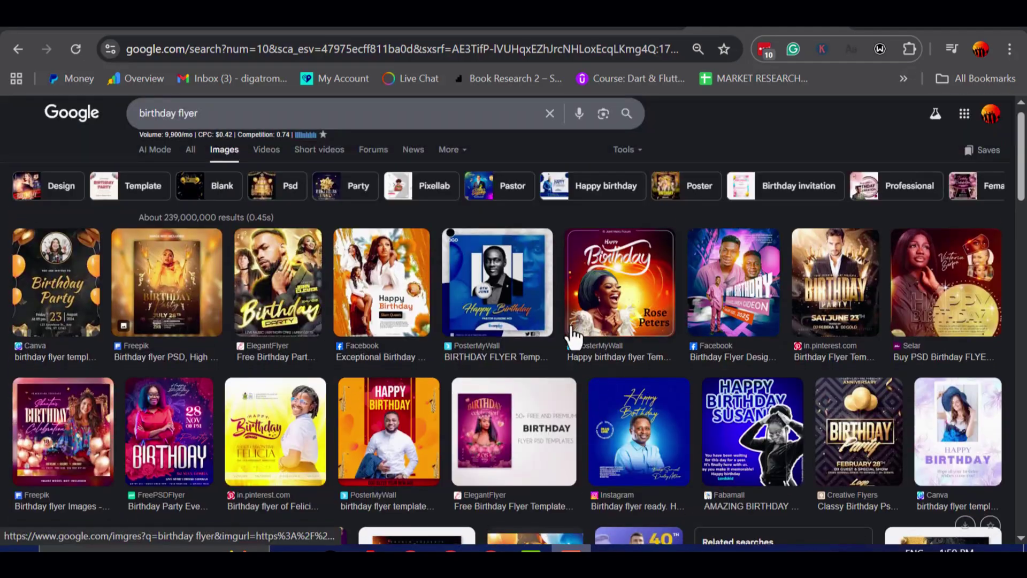
{"action": "scroll", "coordinate": [568, 337], "scroll_direction": "down", "scroll_amount": 3}
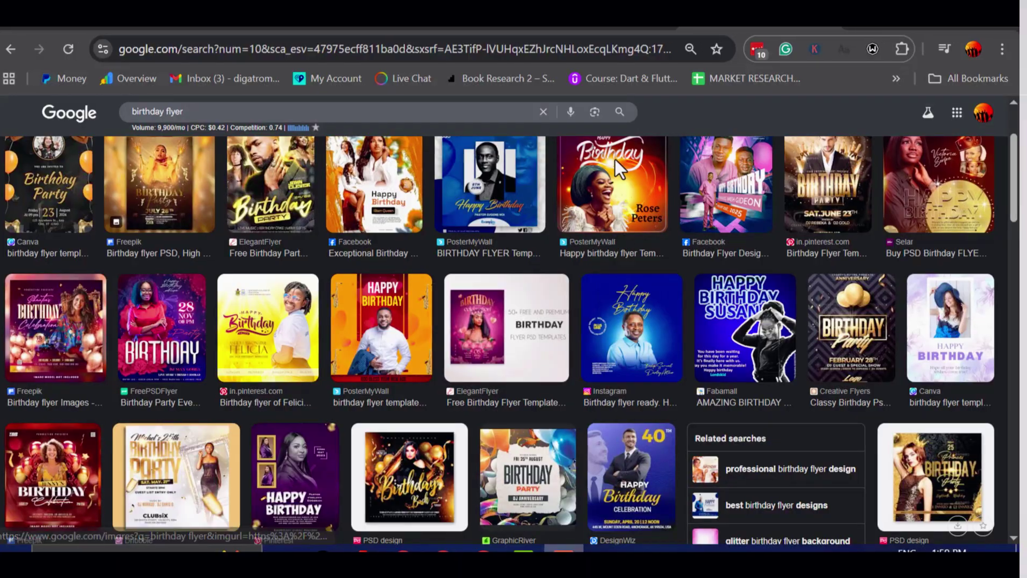